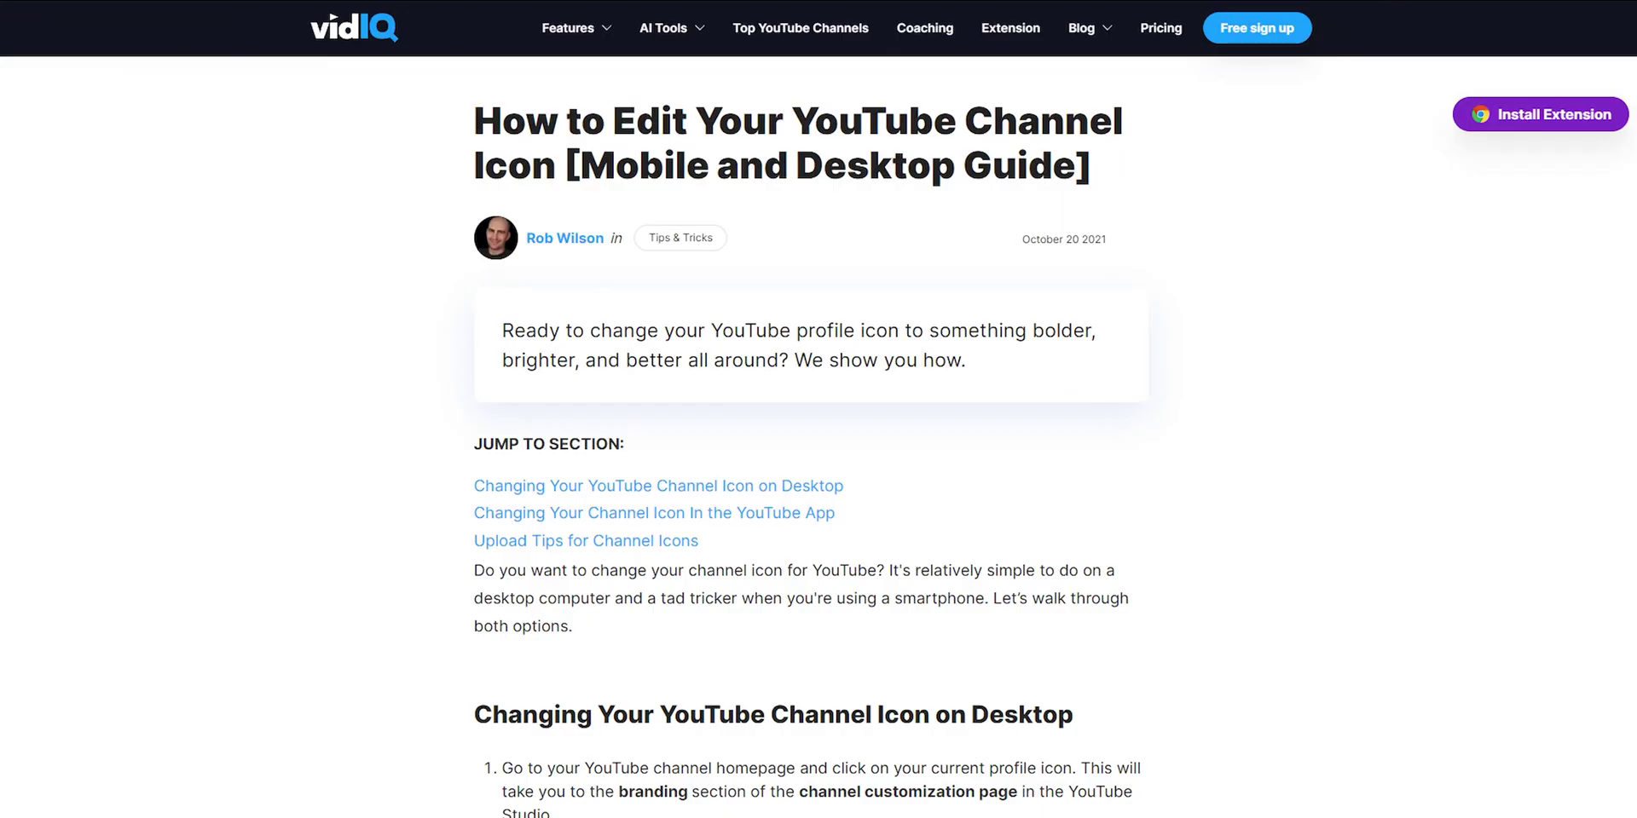
- Look over the Features and AI Tools menus on the vidIQ website
mouse_move(570, 27)
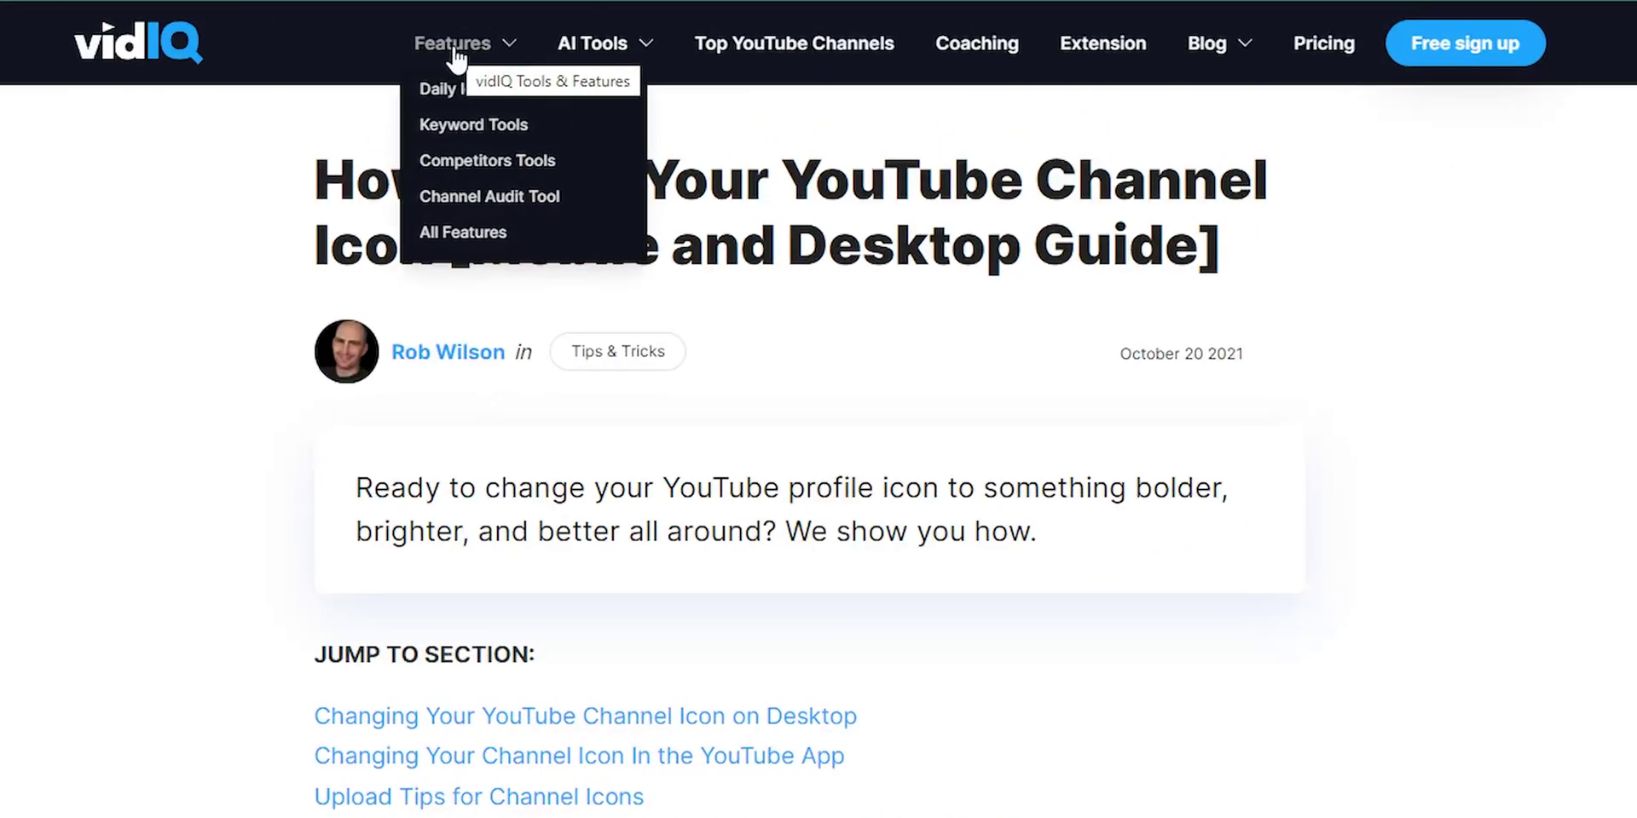
mouse_move(594, 52)
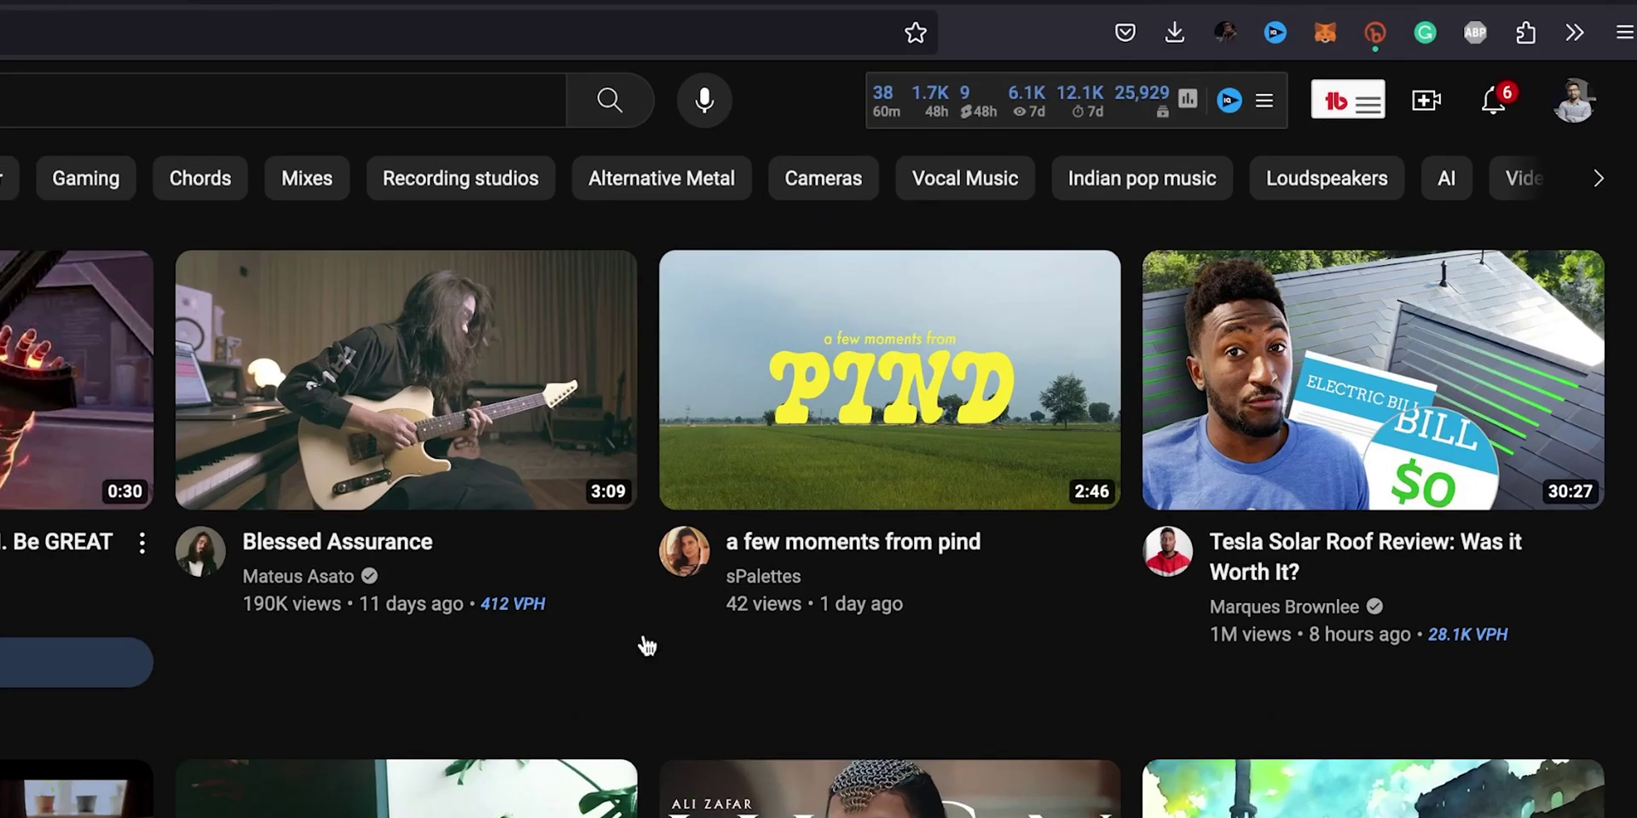
mouse_move(1164, 85)
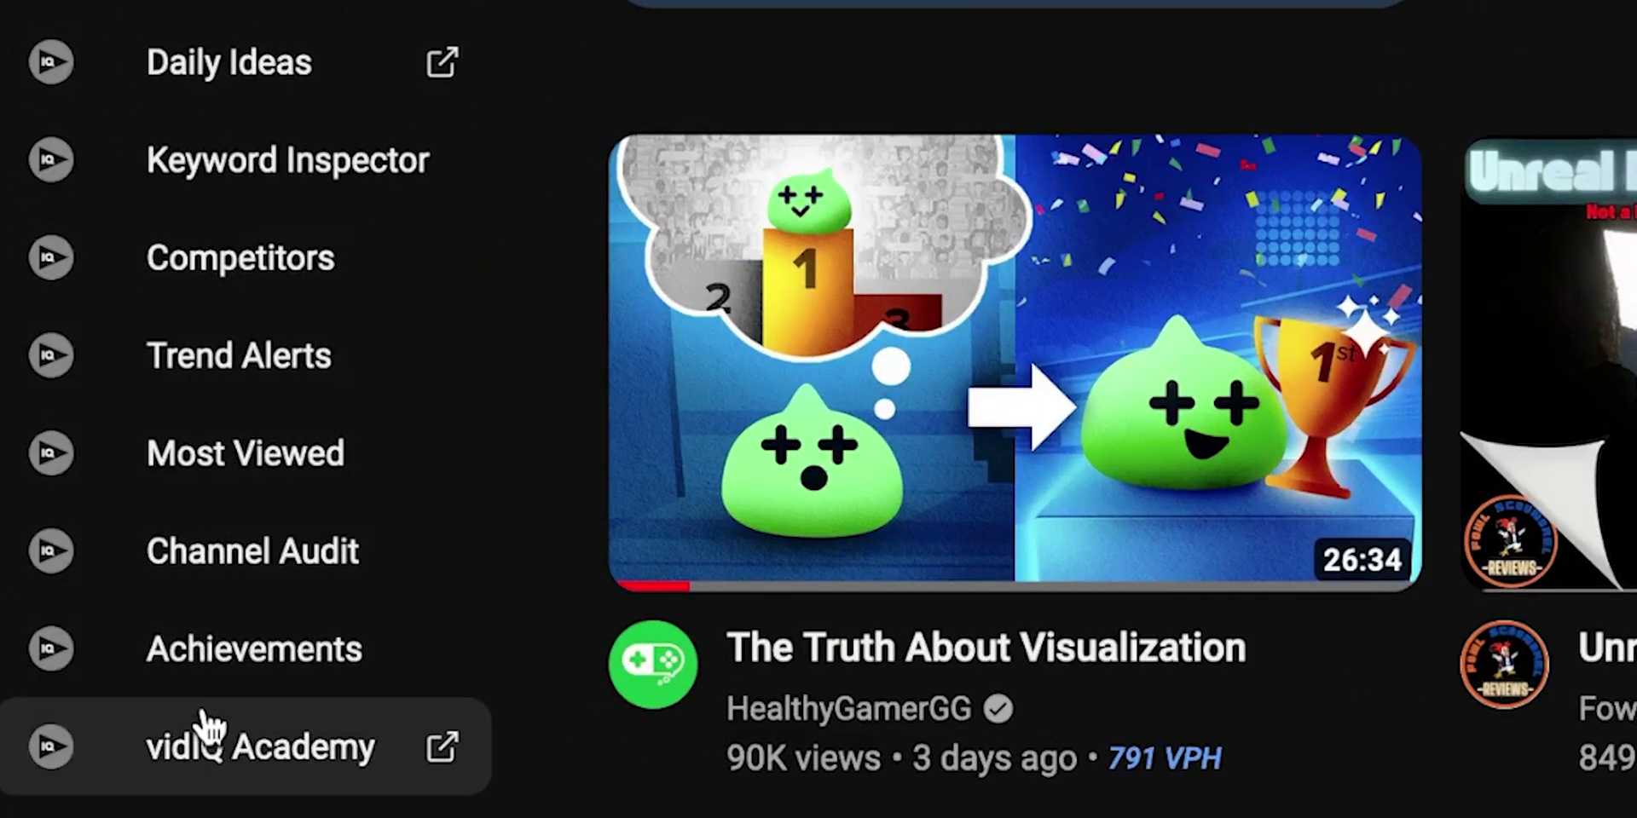
- Search 'Ai Tools' in vidIQ's Keyword Inspector and scroll through the results table
click(235, 194)
text(Ai Tool)
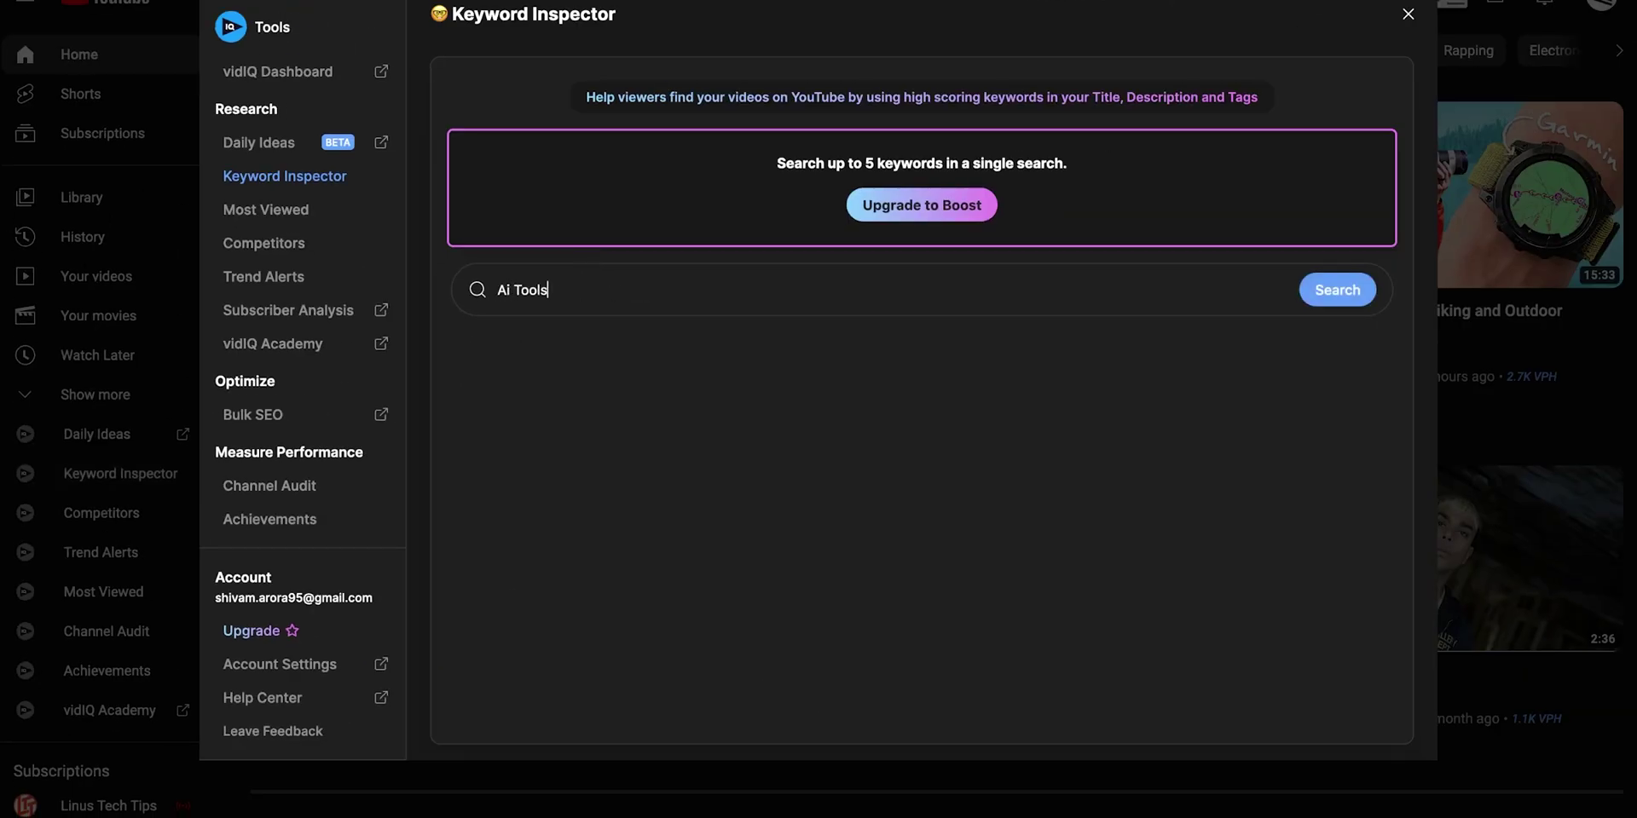
text(s)
key(Return)
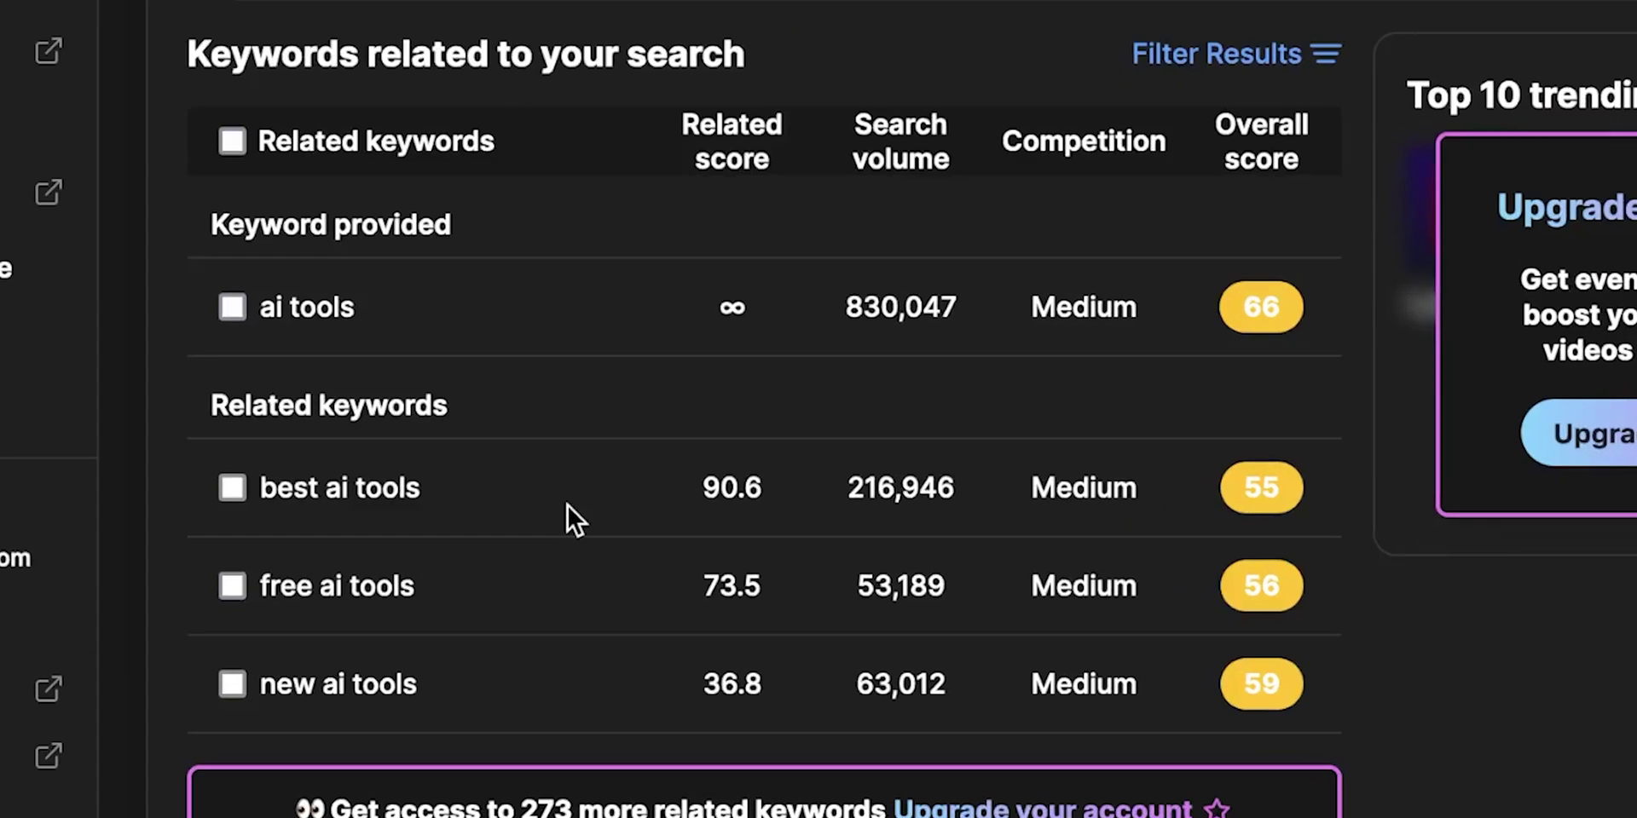
scroll(632, 509, down, 2)
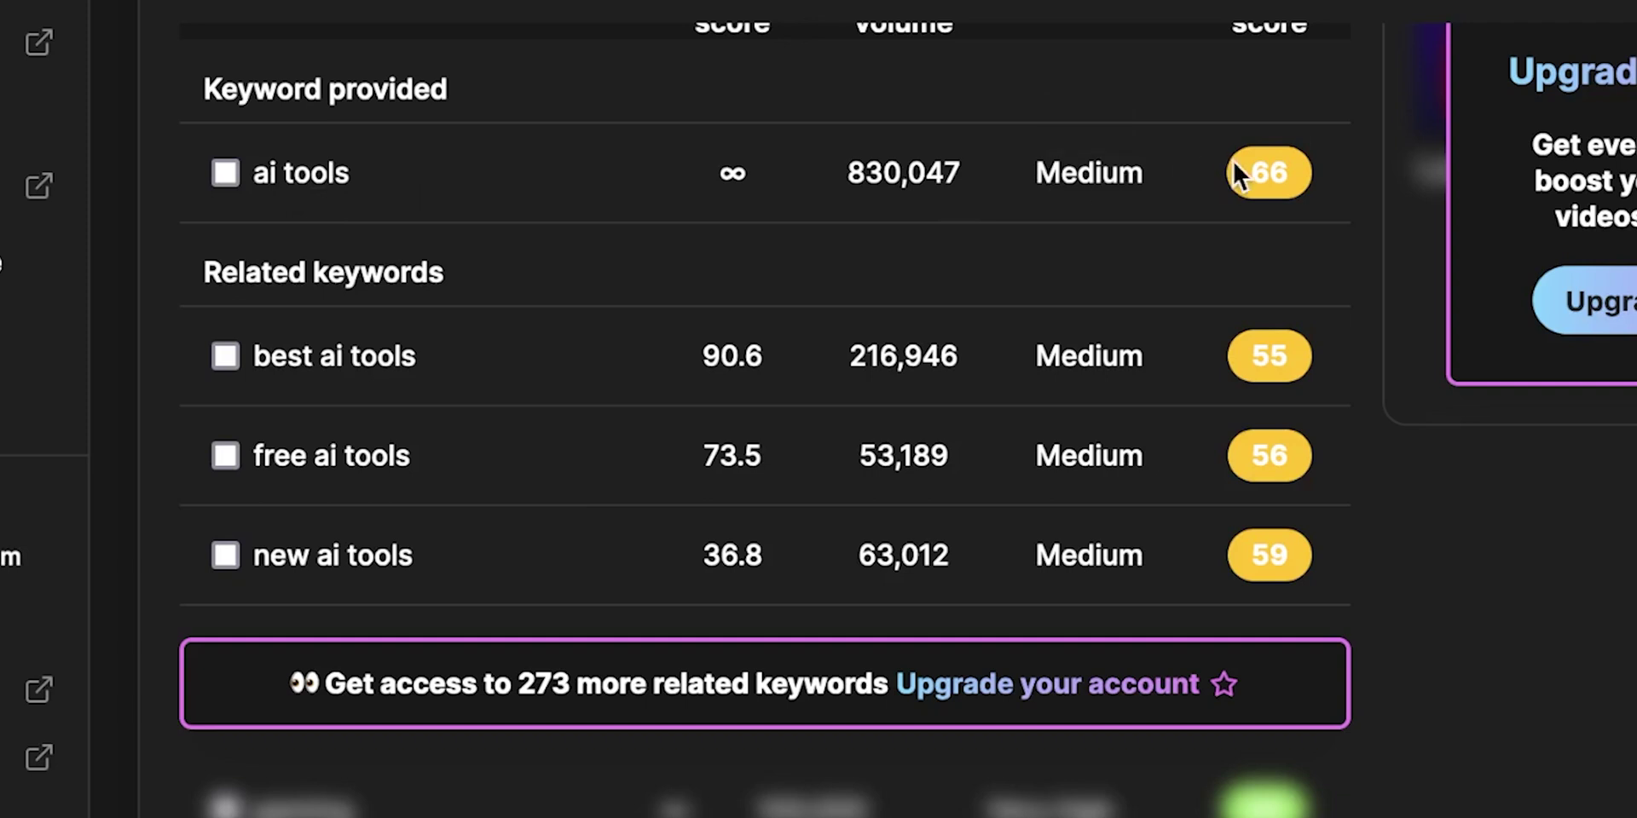
scroll(1231, 159, up, 1)
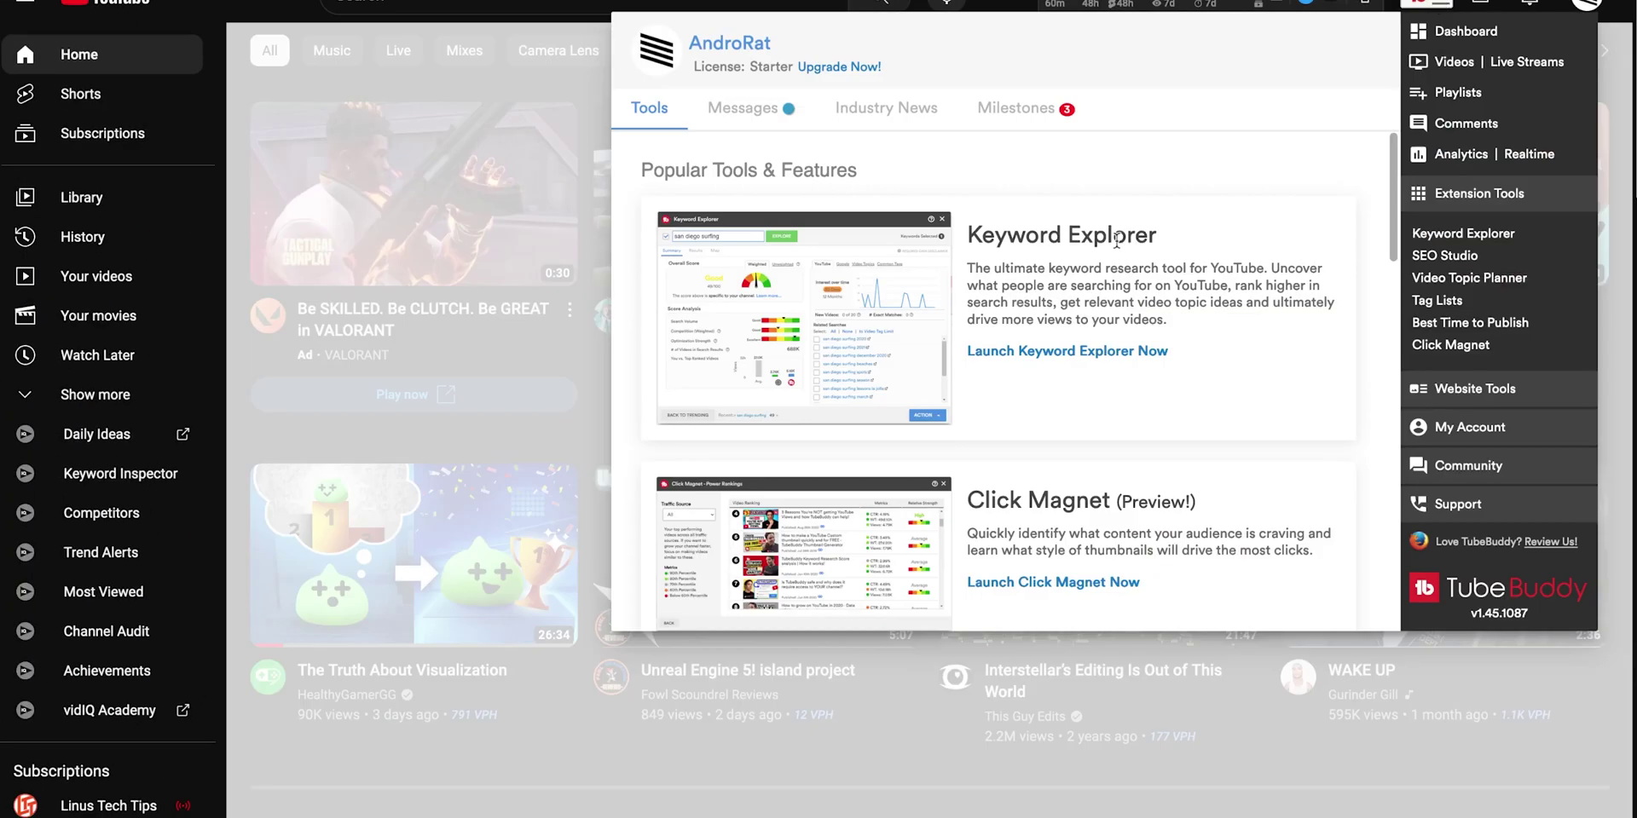
- Analyse 'ai tools' in TubeBuddy's Keyword Explorer, view its Results tab, then close it
click(1001, 342)
text(ai tools)
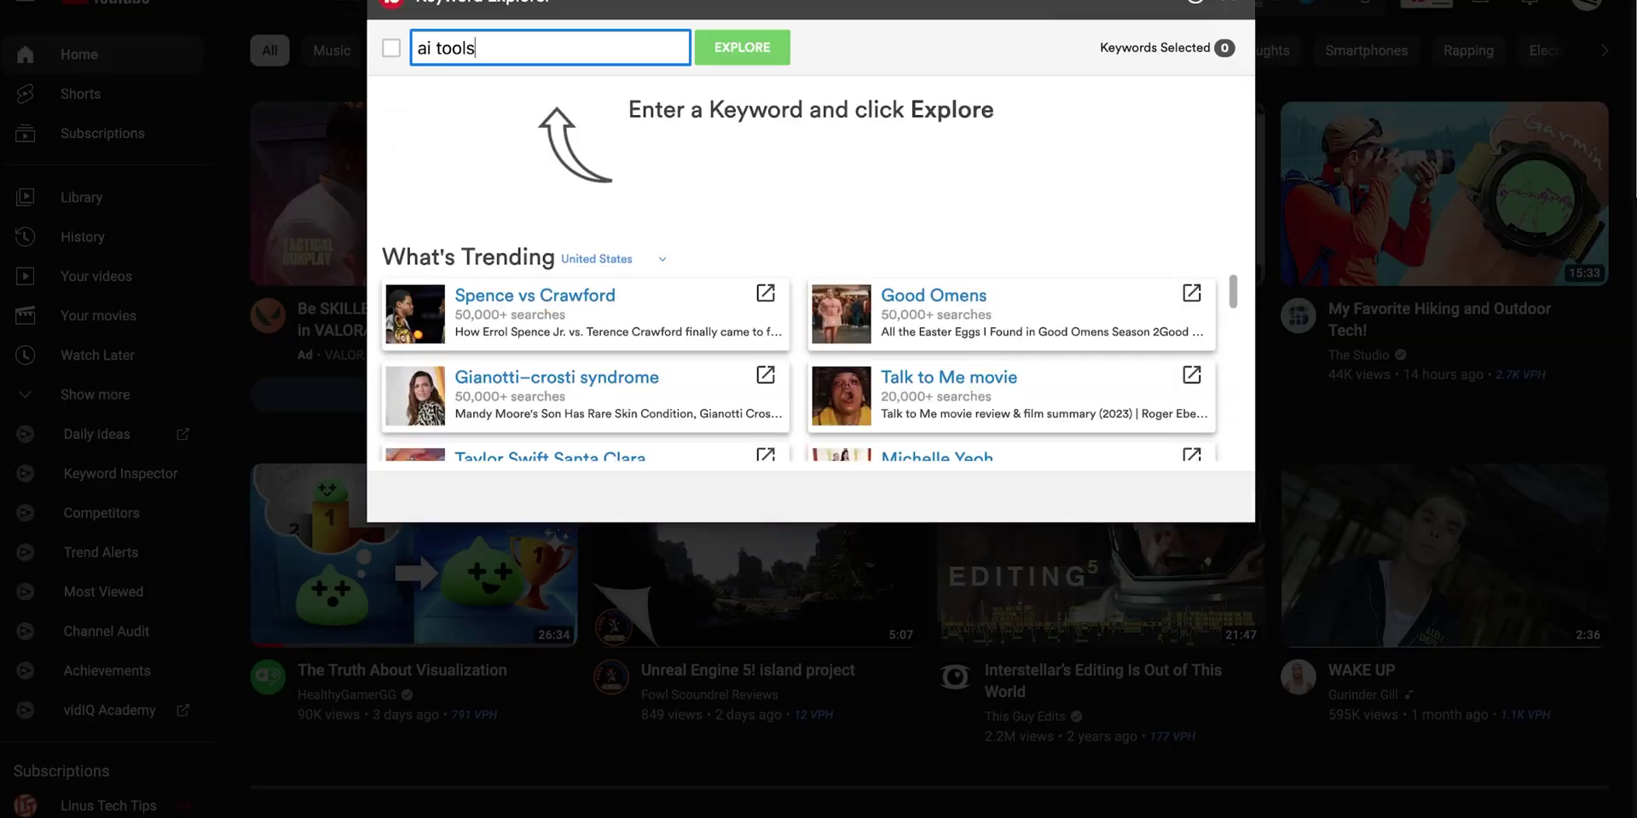
key(Return)
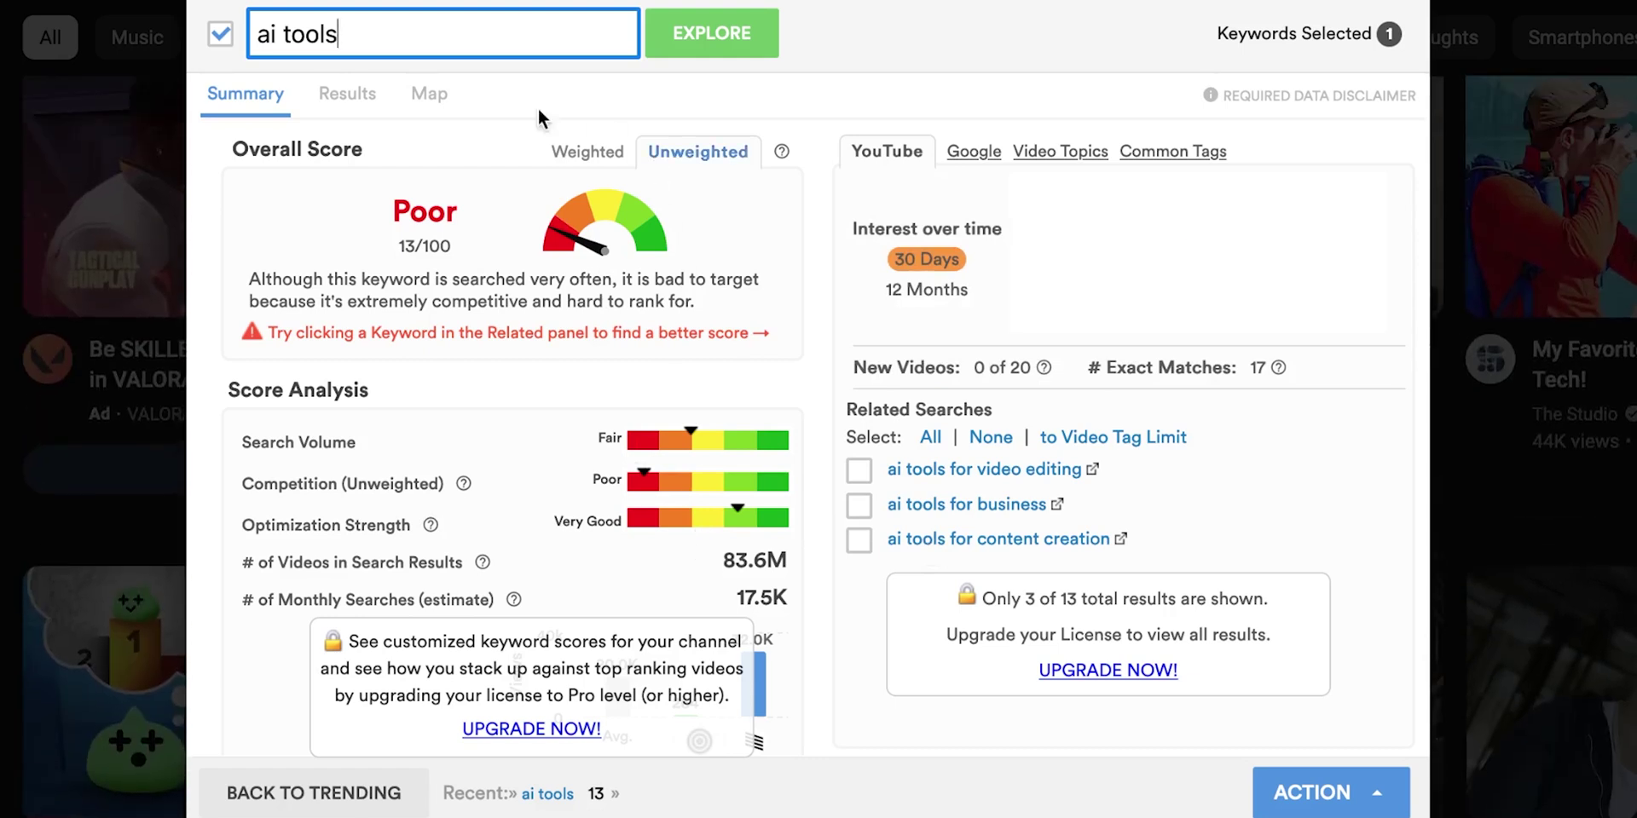
click(344, 96)
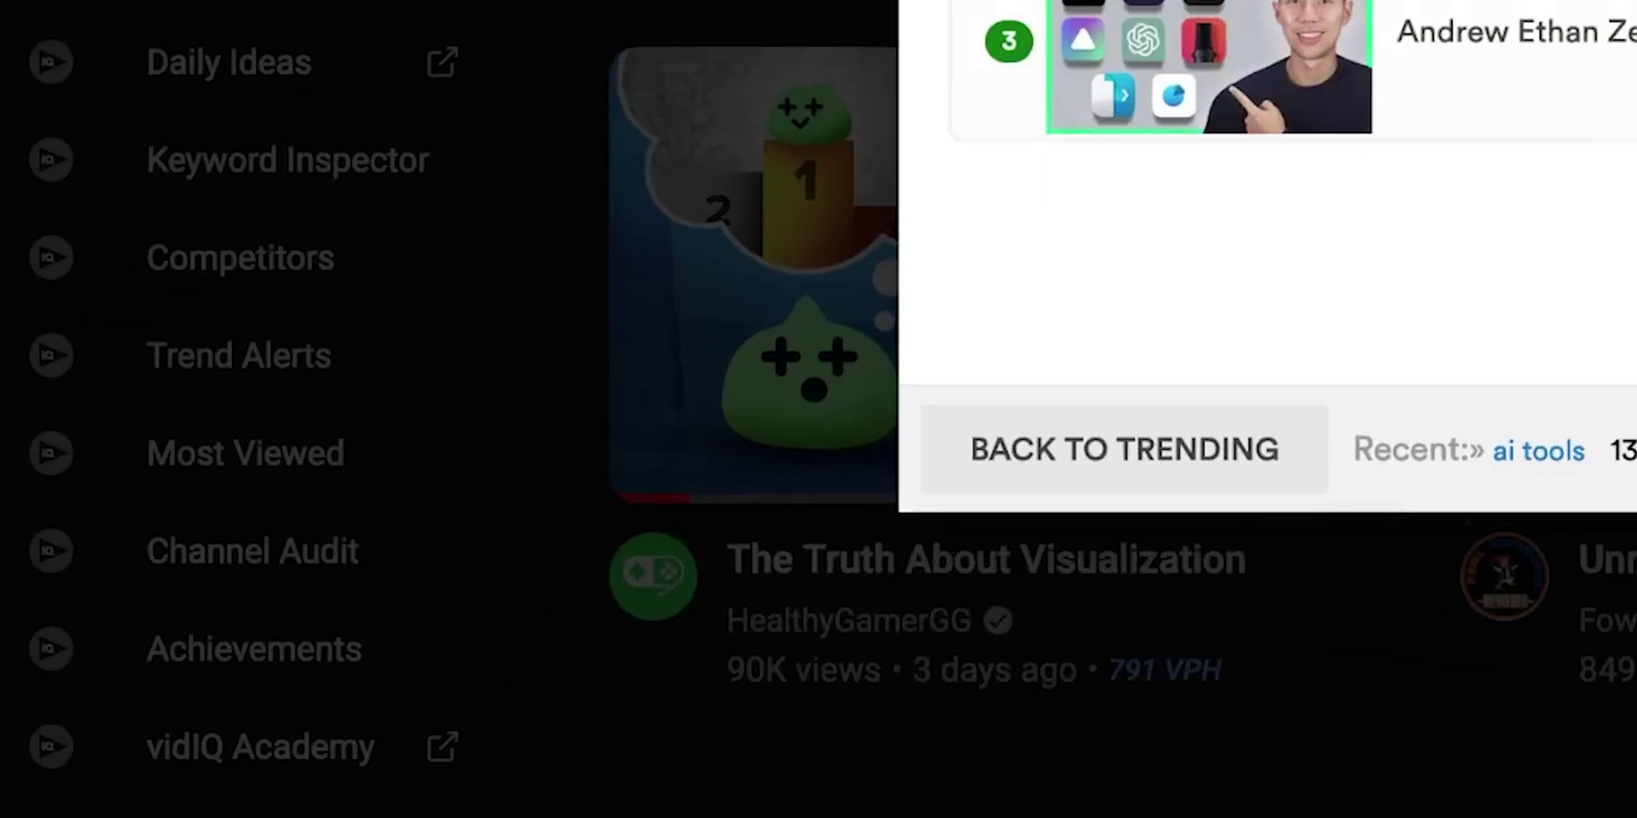
click(895, 367)
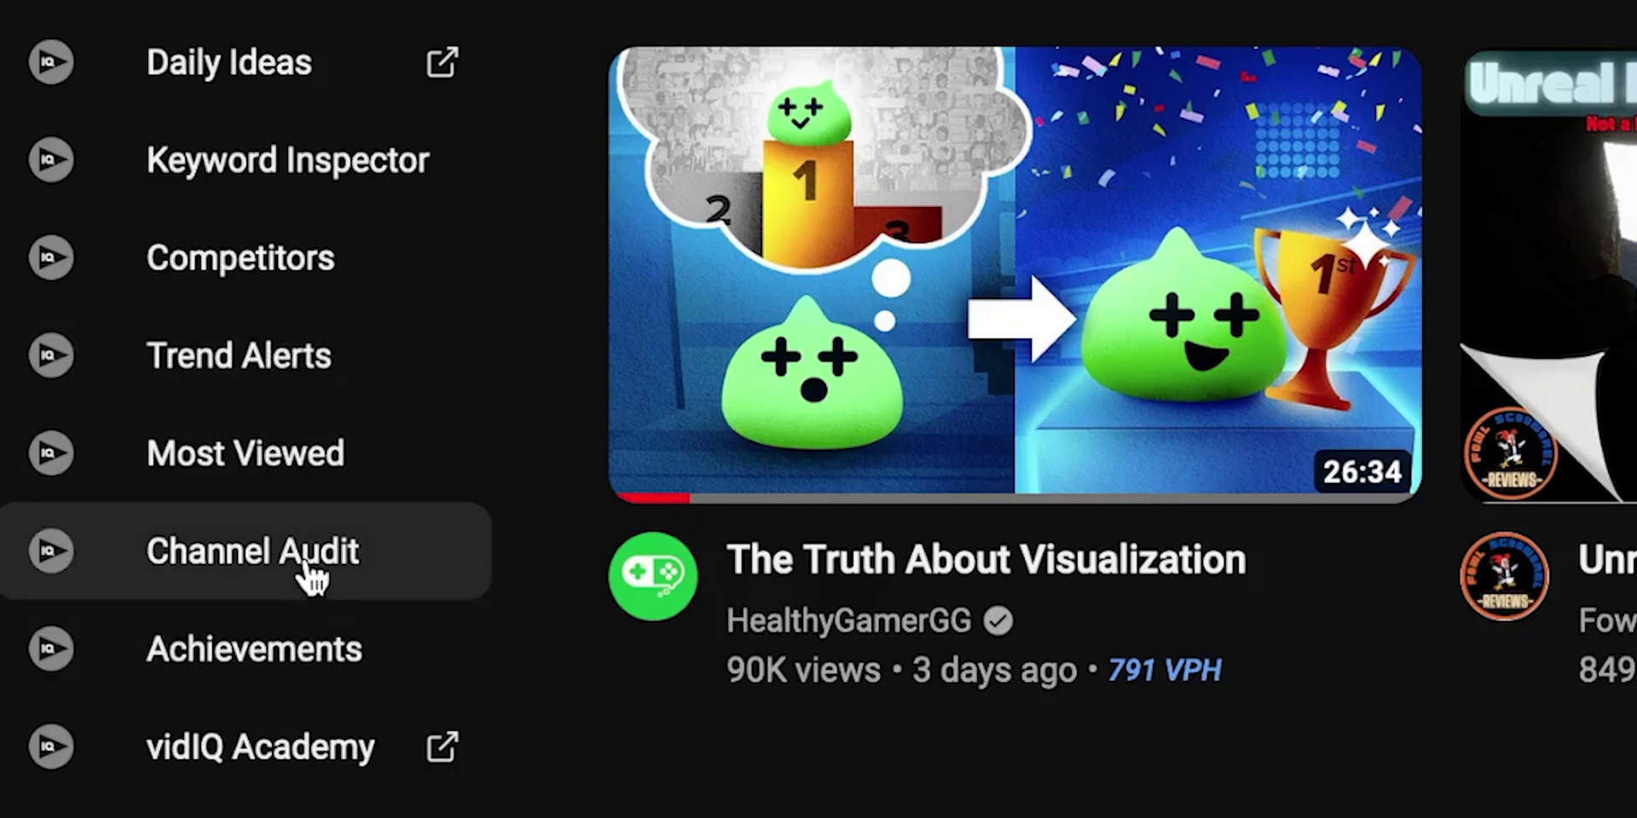
- Open vidIQ's Channel Audit report and scroll through its month-over-month figures
click(402, 557)
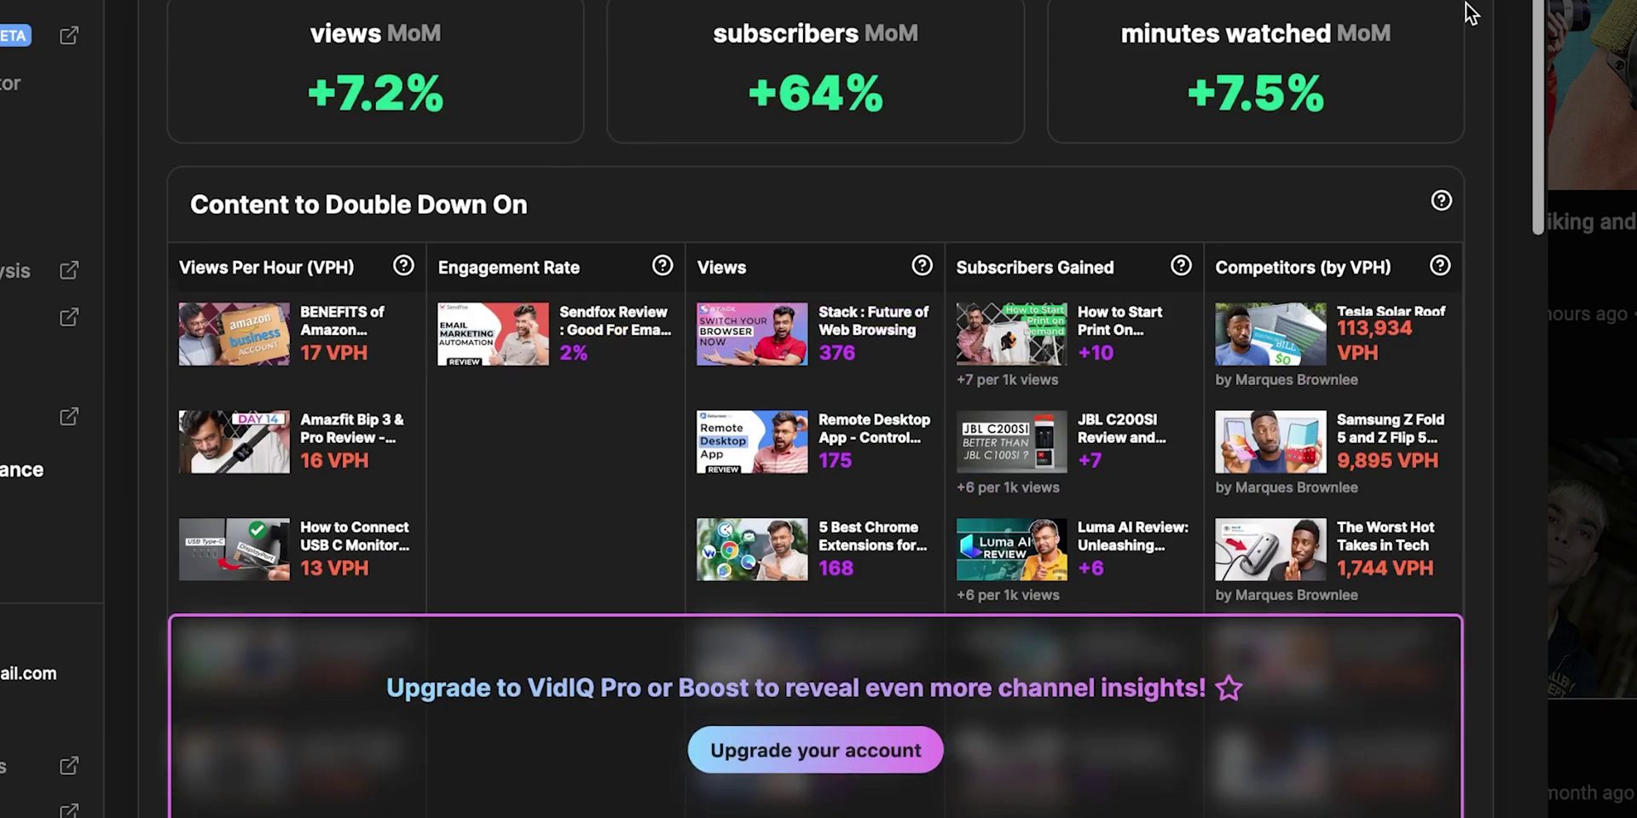
scroll(1468, 12, down, 1)
scroll(1468, 12, down, 1)
scroll(1468, 12, down, 4)
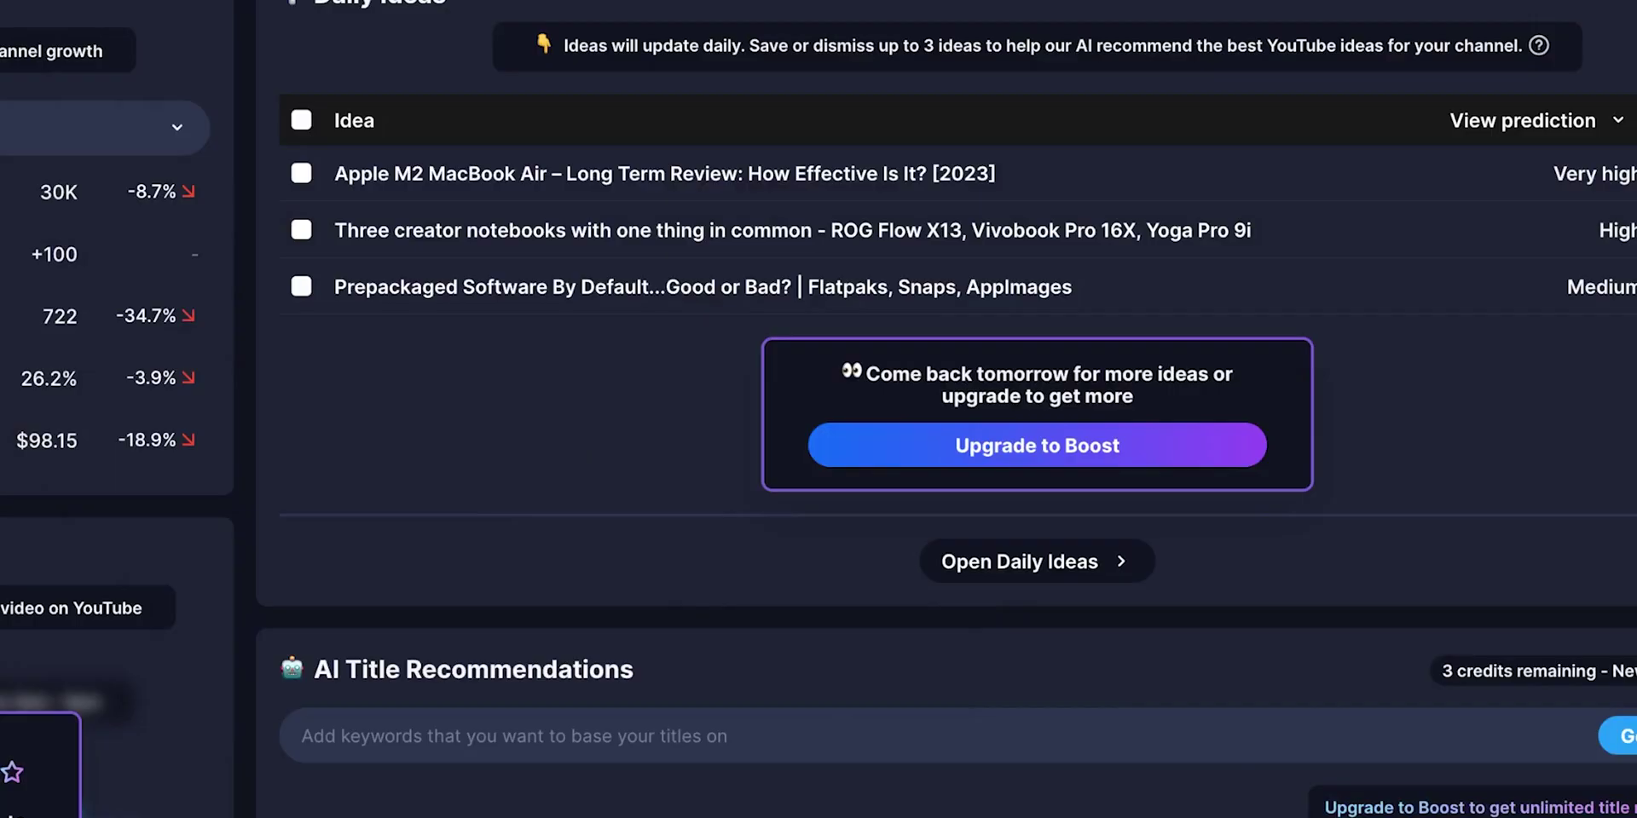
scroll(392, 12, down, 6)
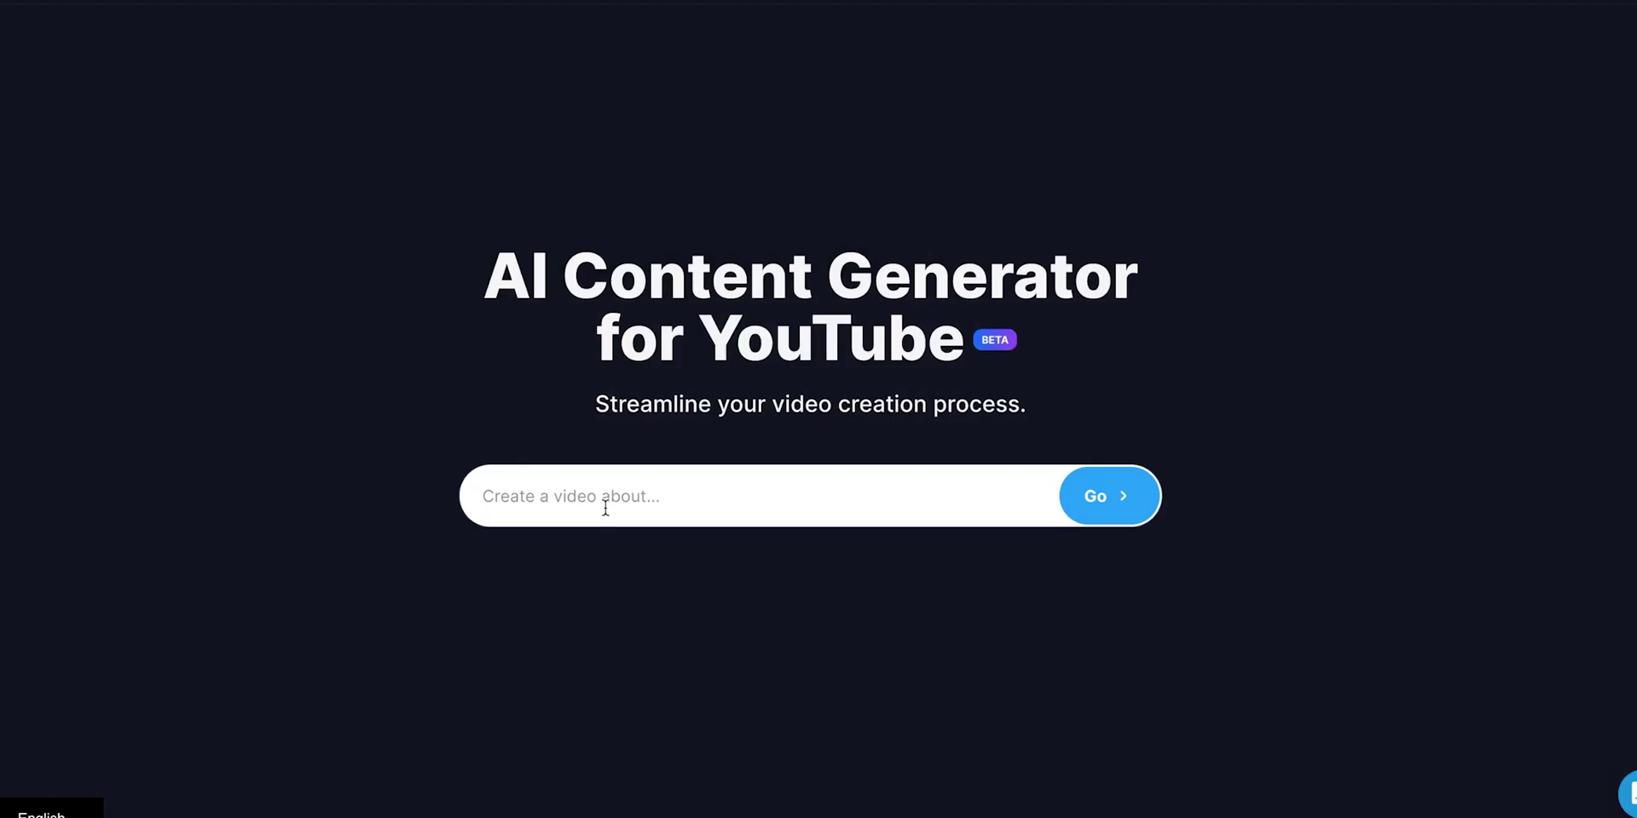
- Generate content for the video idea 'Ai Tools' and scroll through the generated cards
click(605, 508)
text(Ai Tools)
click(1091, 494)
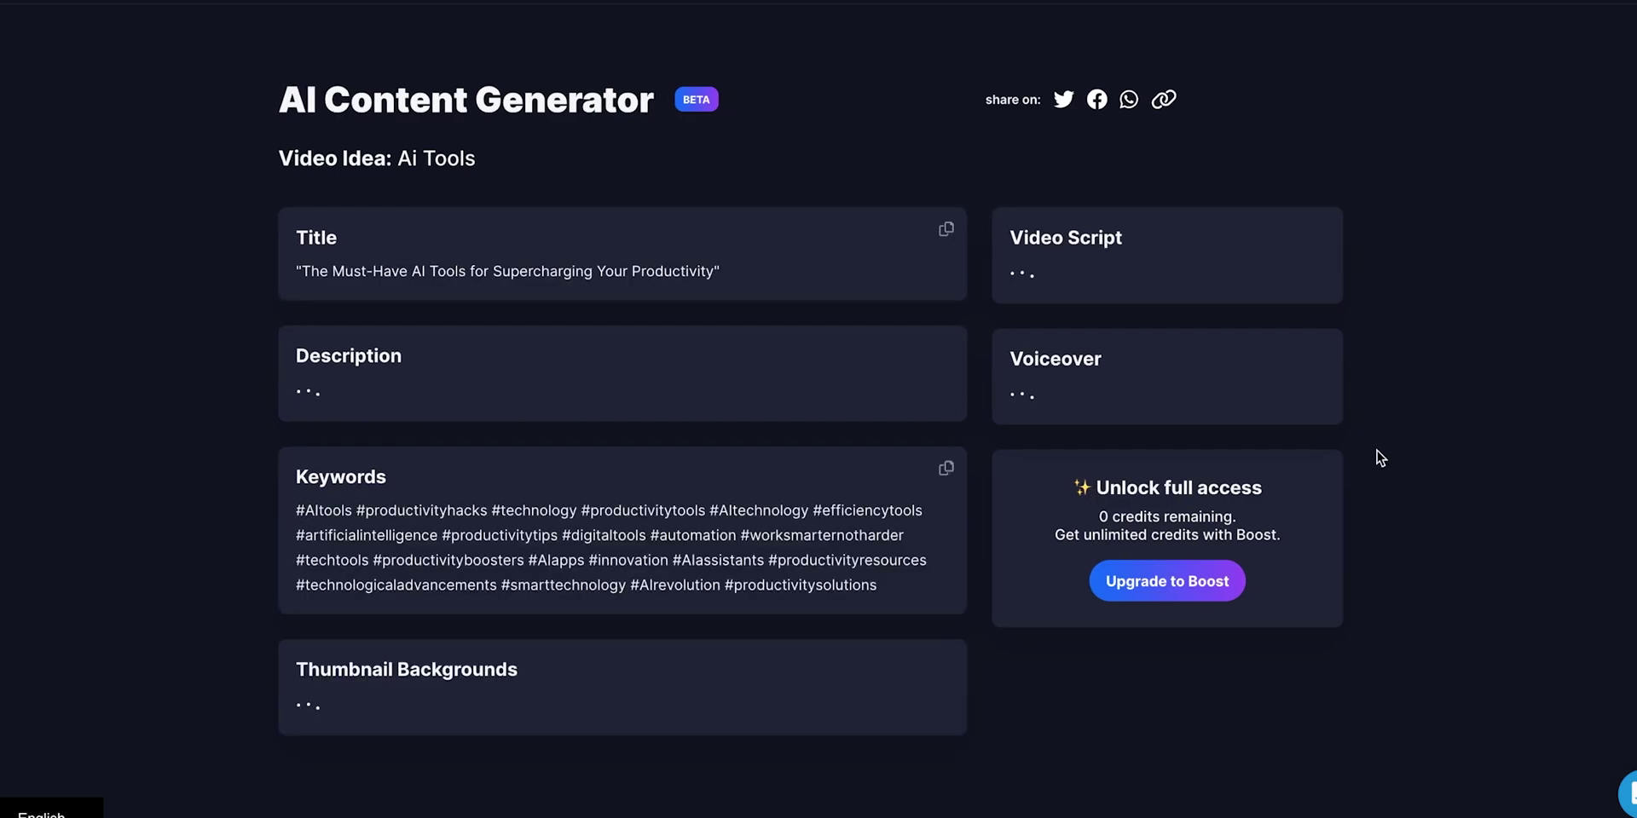
scroll(1380, 457, down, 3)
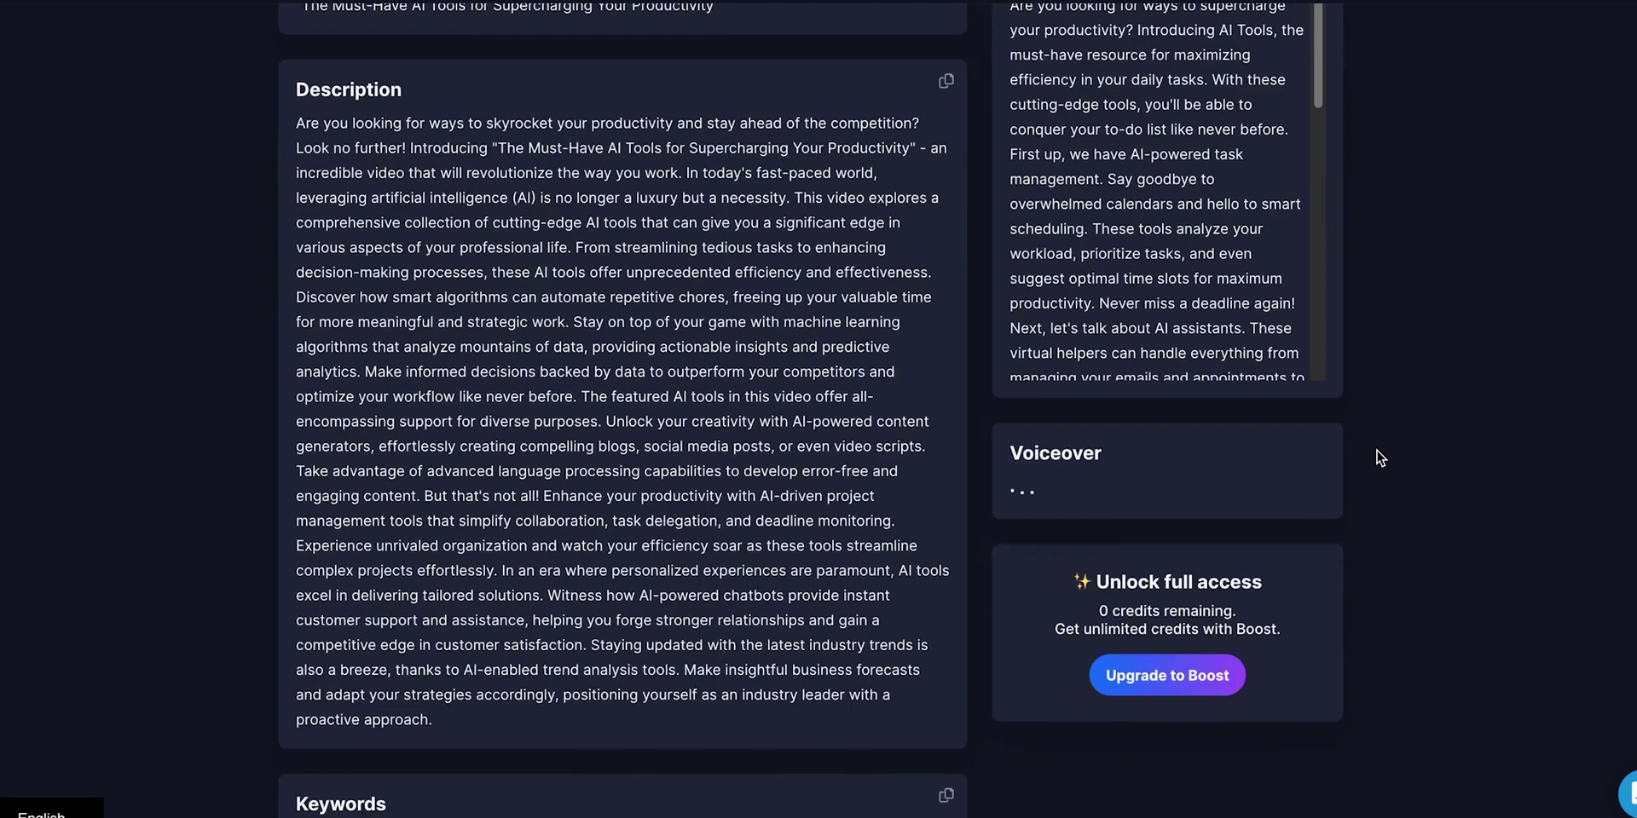
scroll(1380, 458, down, 5)
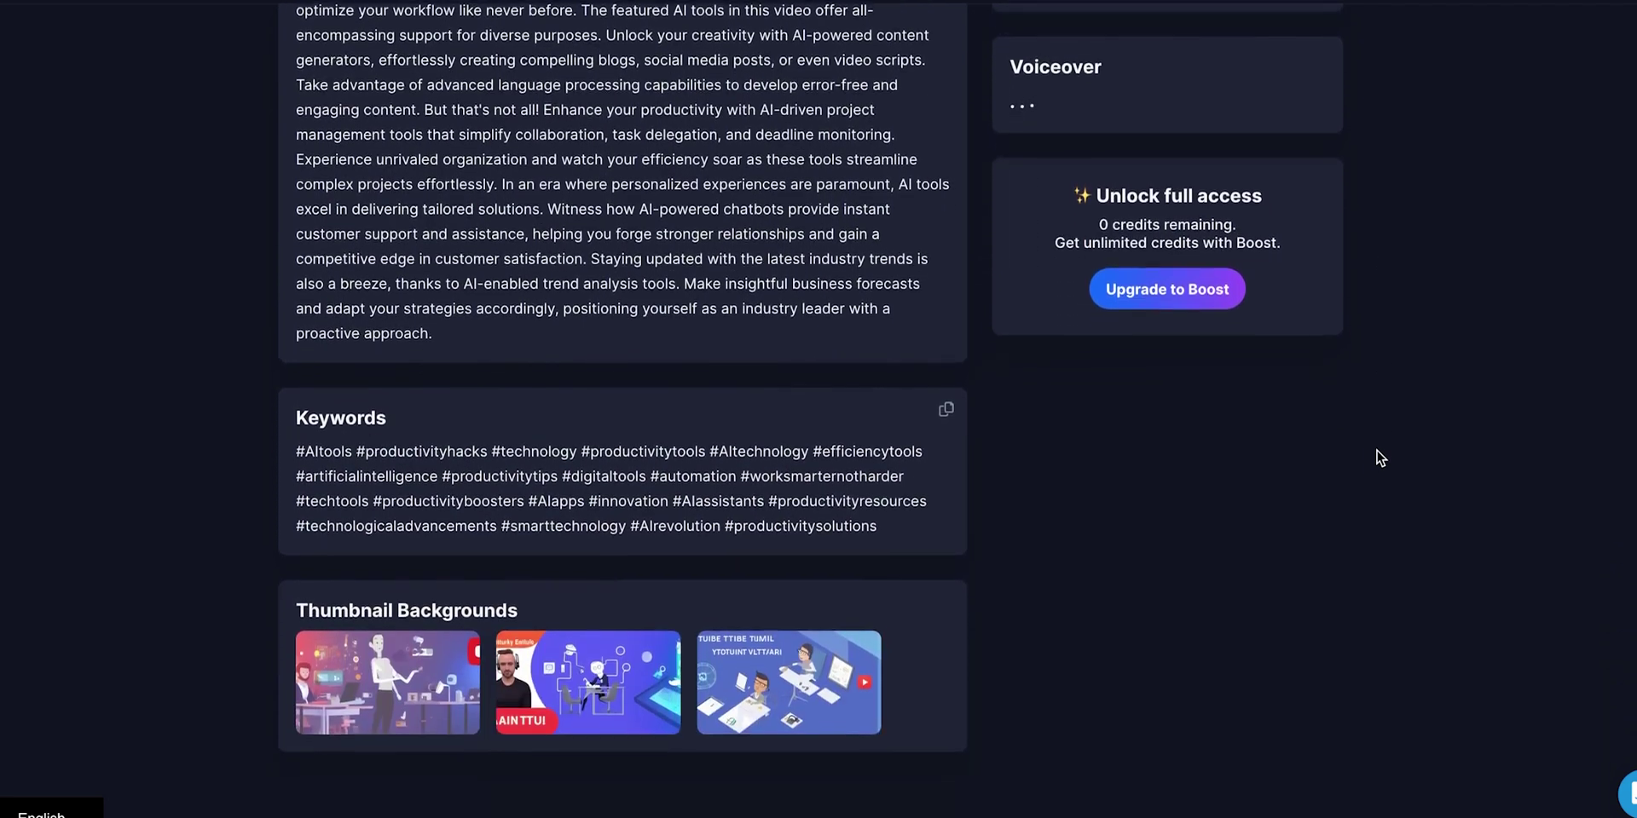
scroll(1381, 457, down, 1)
scroll(1380, 457, up, 9)
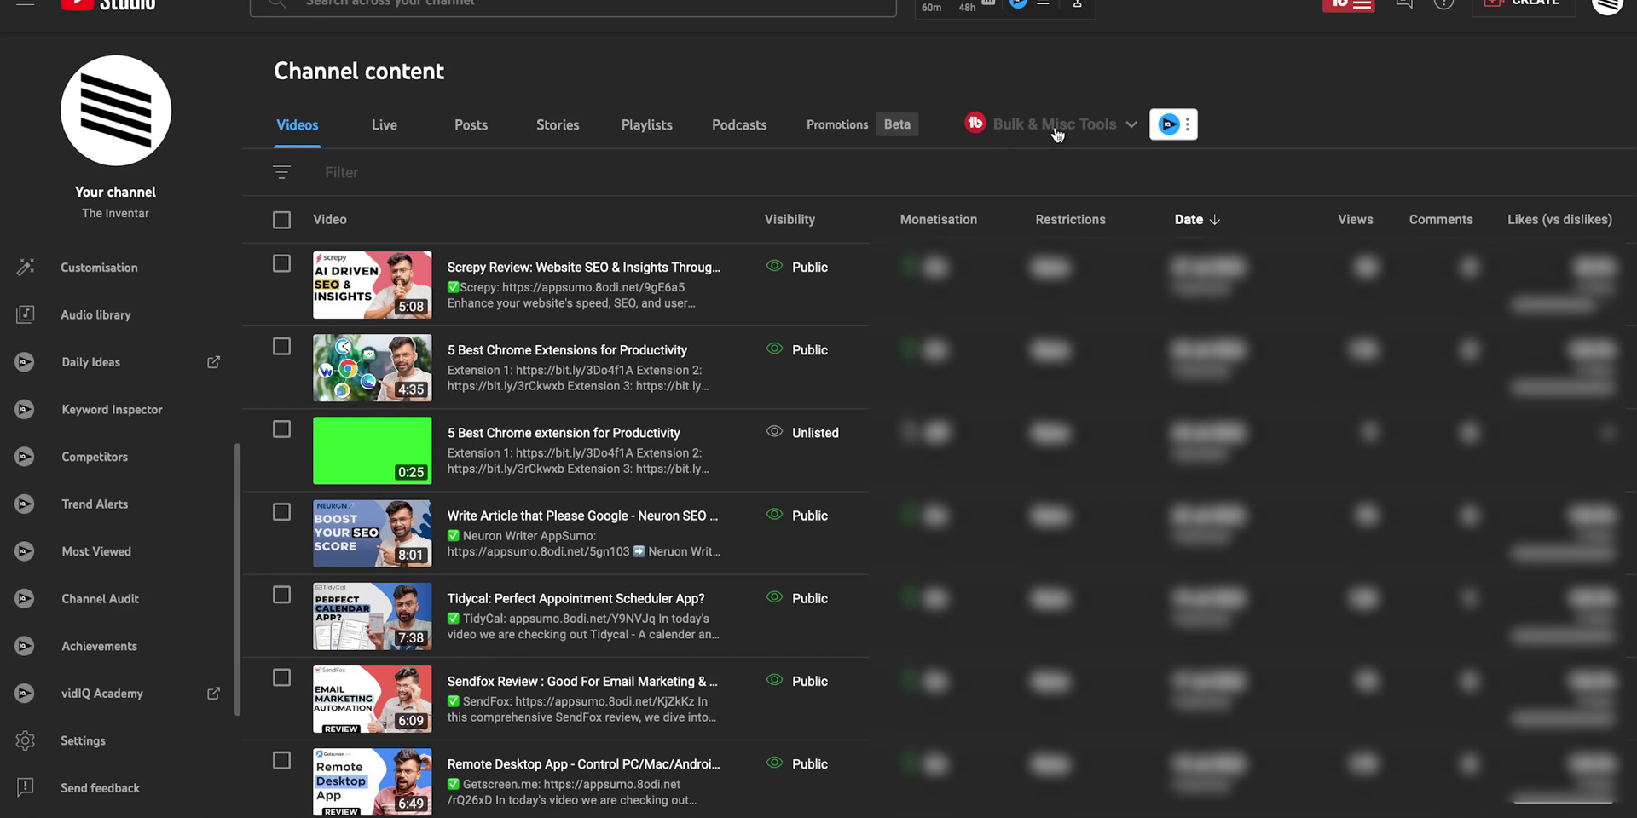
- Browse Bulk & Misc Tools, open and close Find & Replace Text, then open TubeBuddy's tools panel
click(1094, 128)
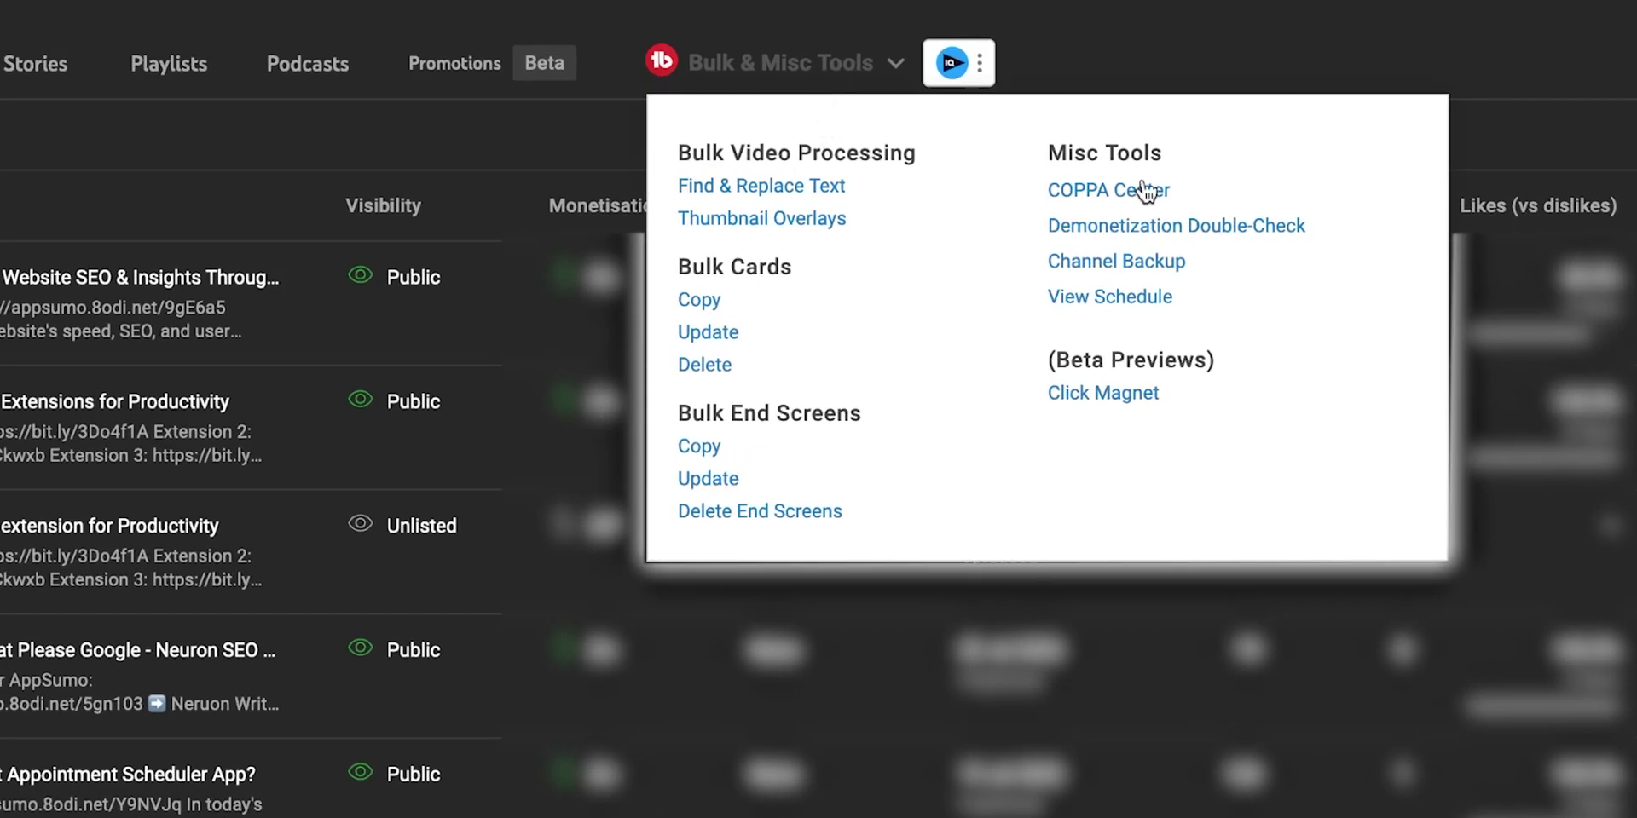
click(814, 189)
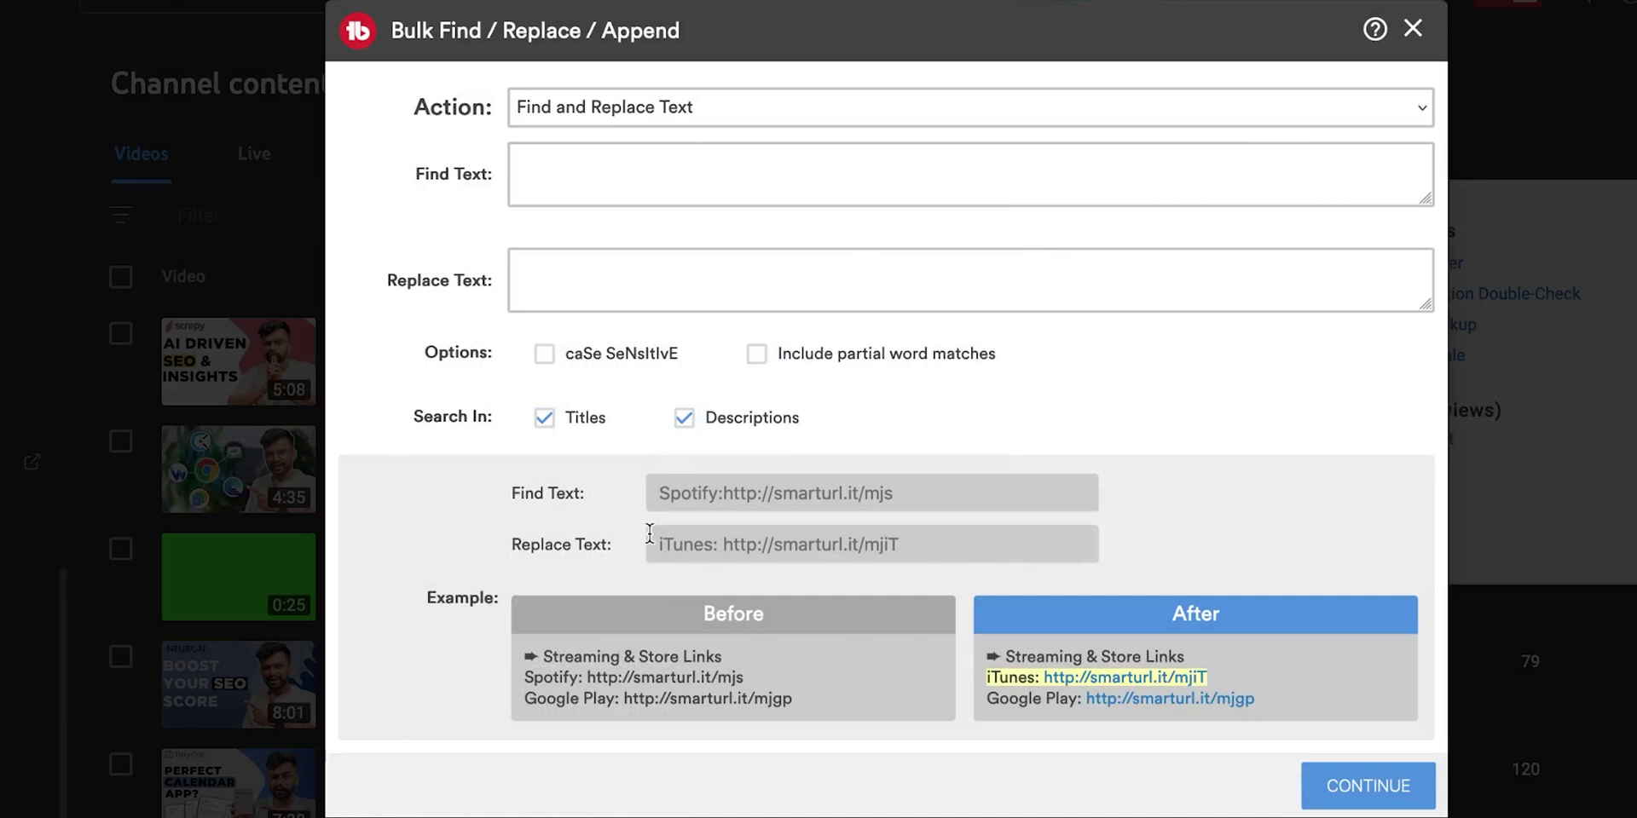
click(1411, 28)
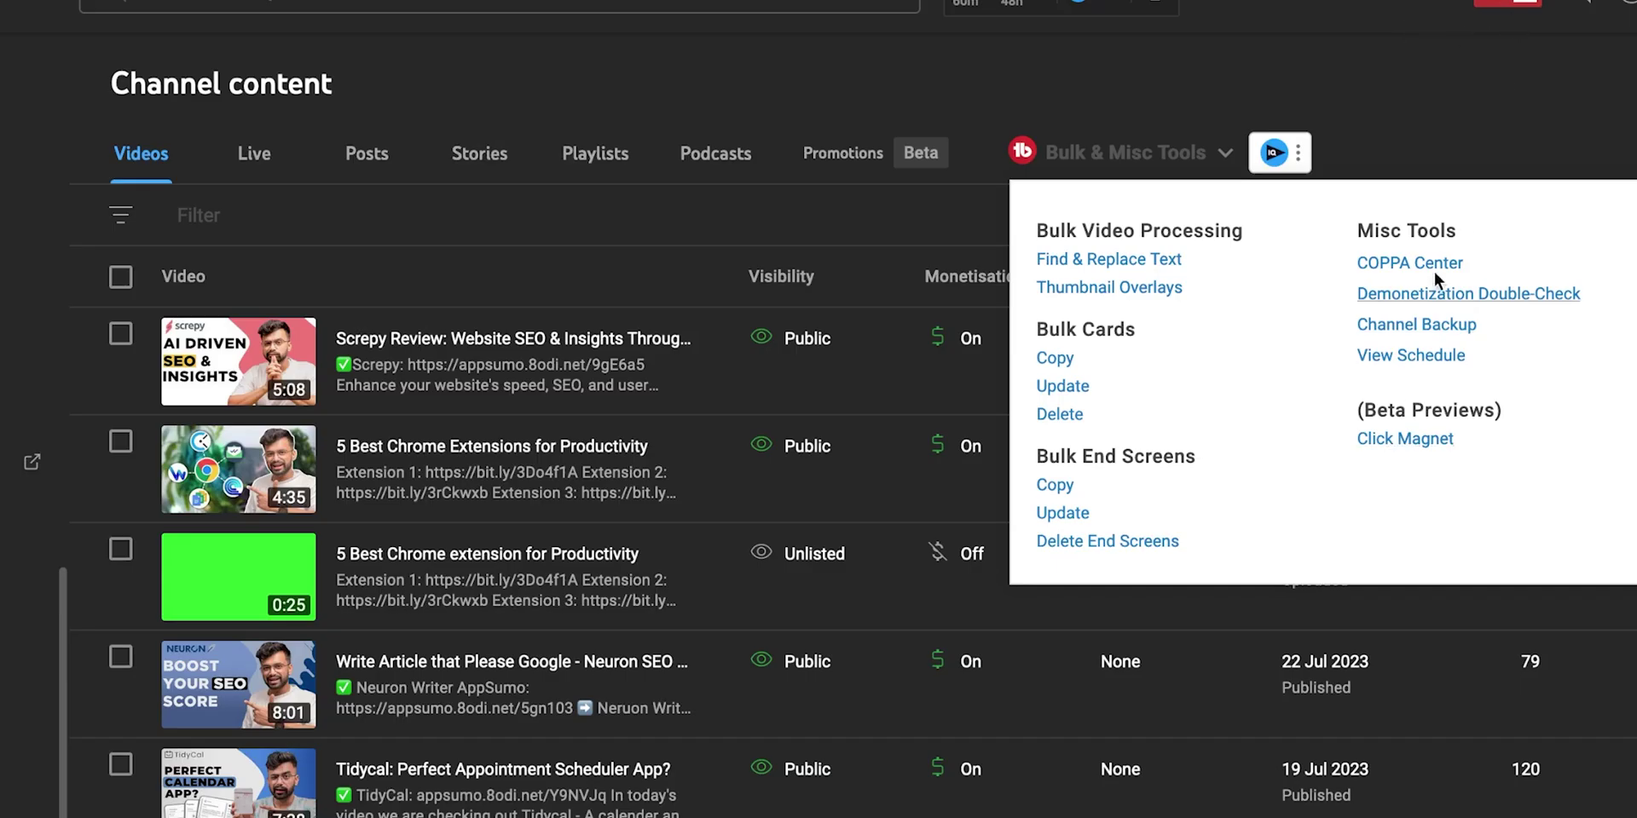
click(1303, 6)
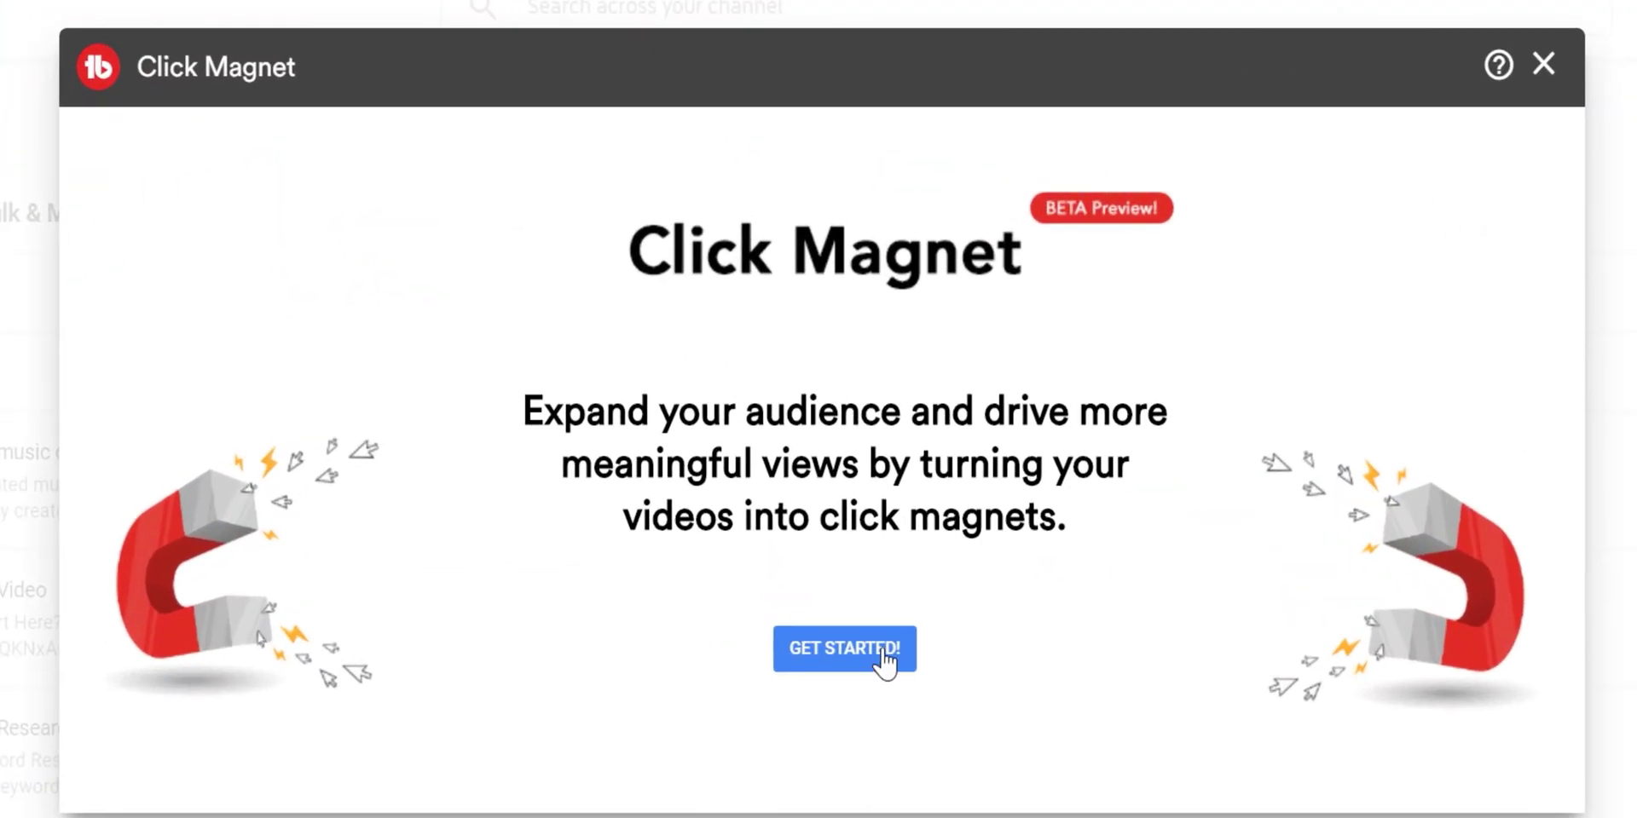
click(885, 658)
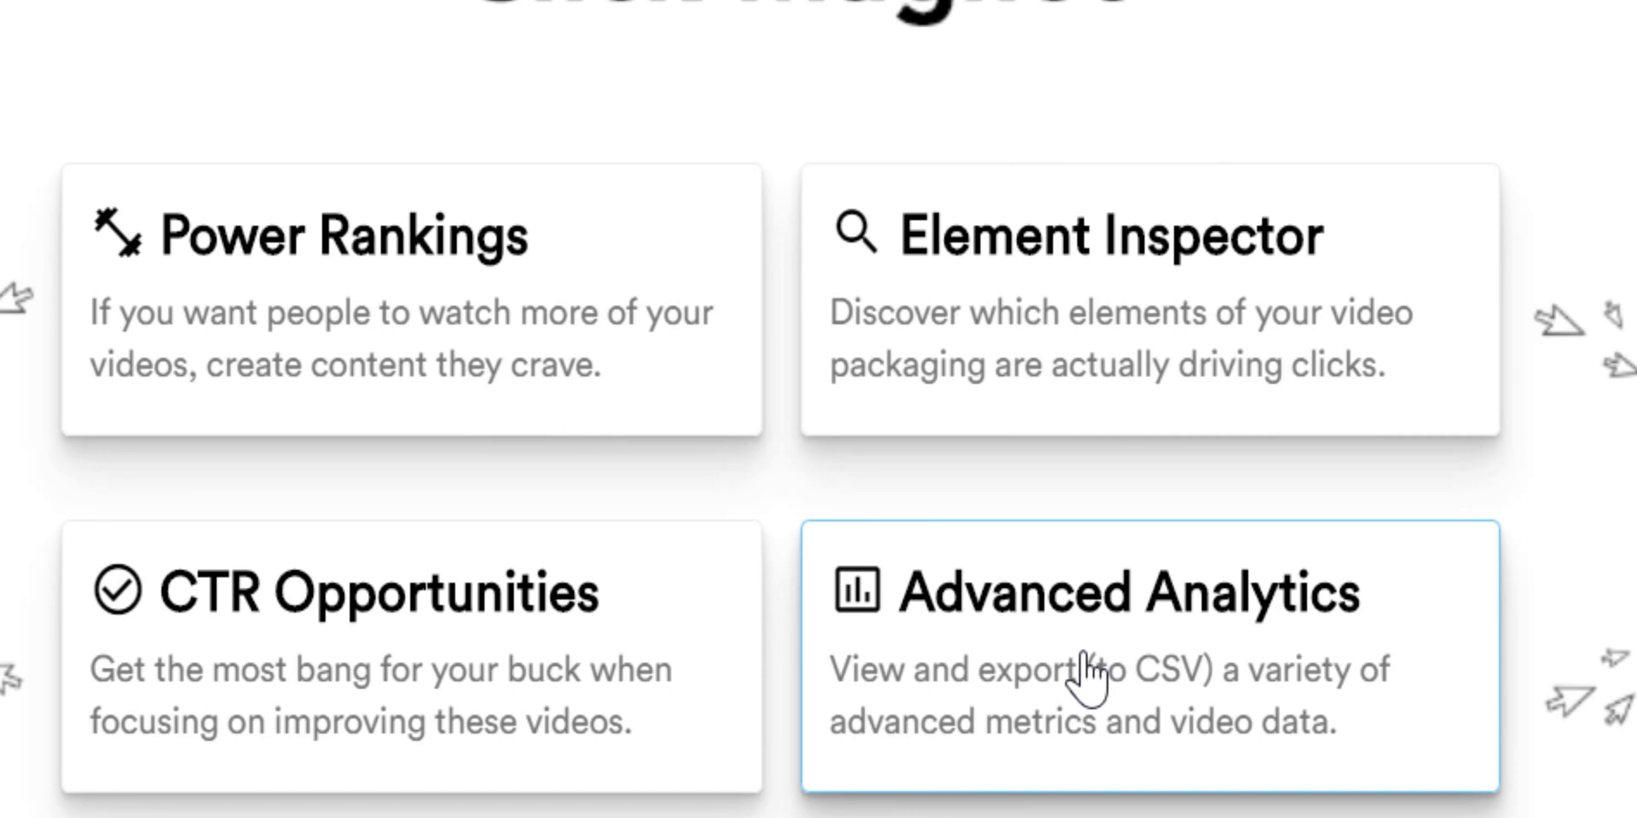
click(500, 369)
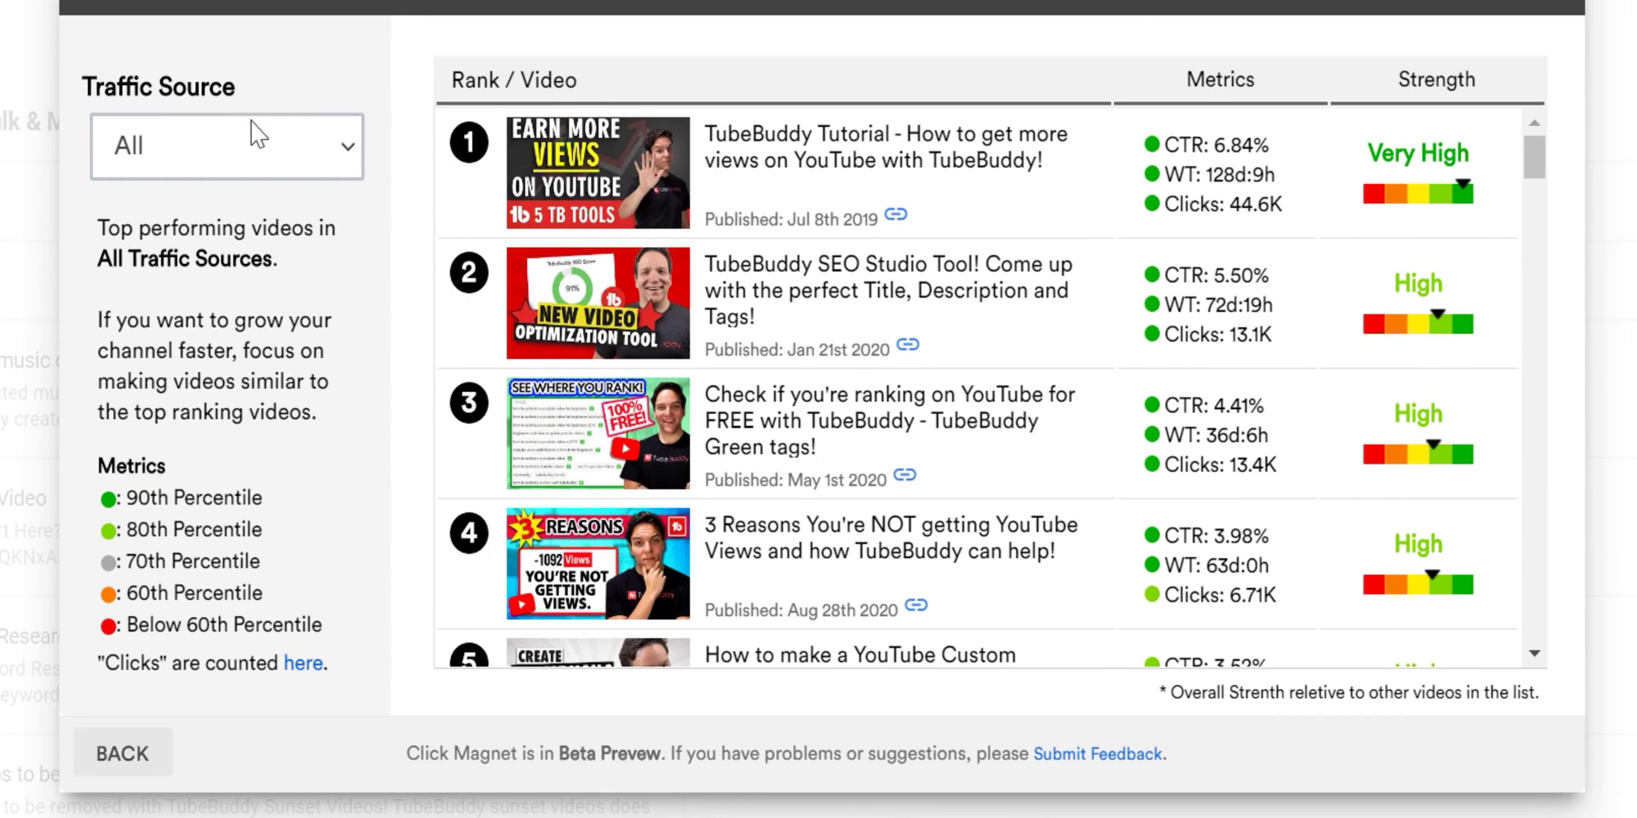
click(121, 754)
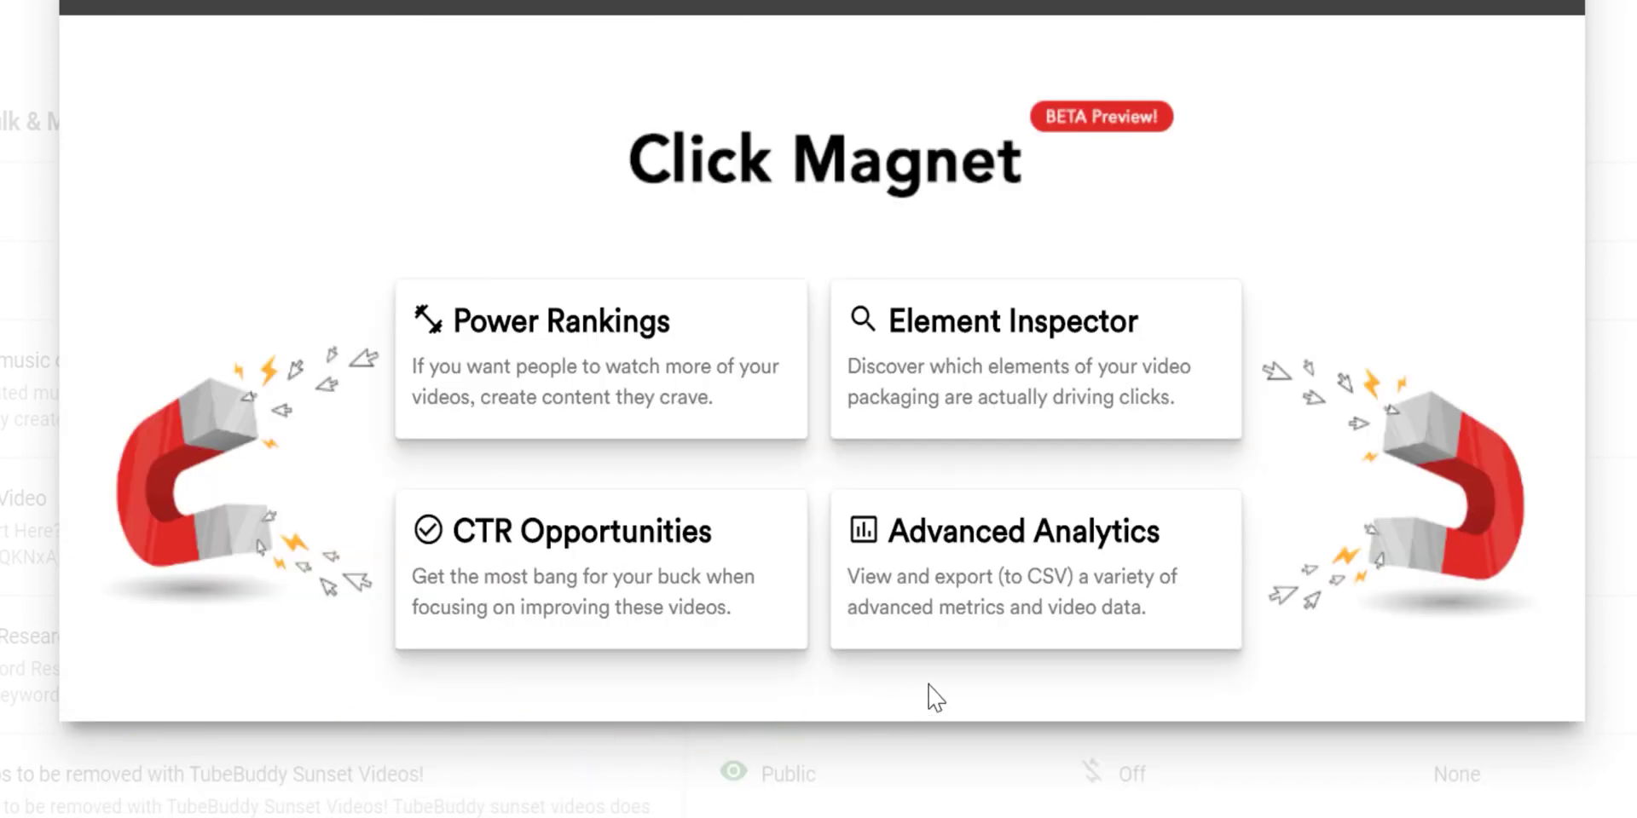
- View the Element Inspector and CTR Opportunities reports, then return to the feature choices
click(993, 399)
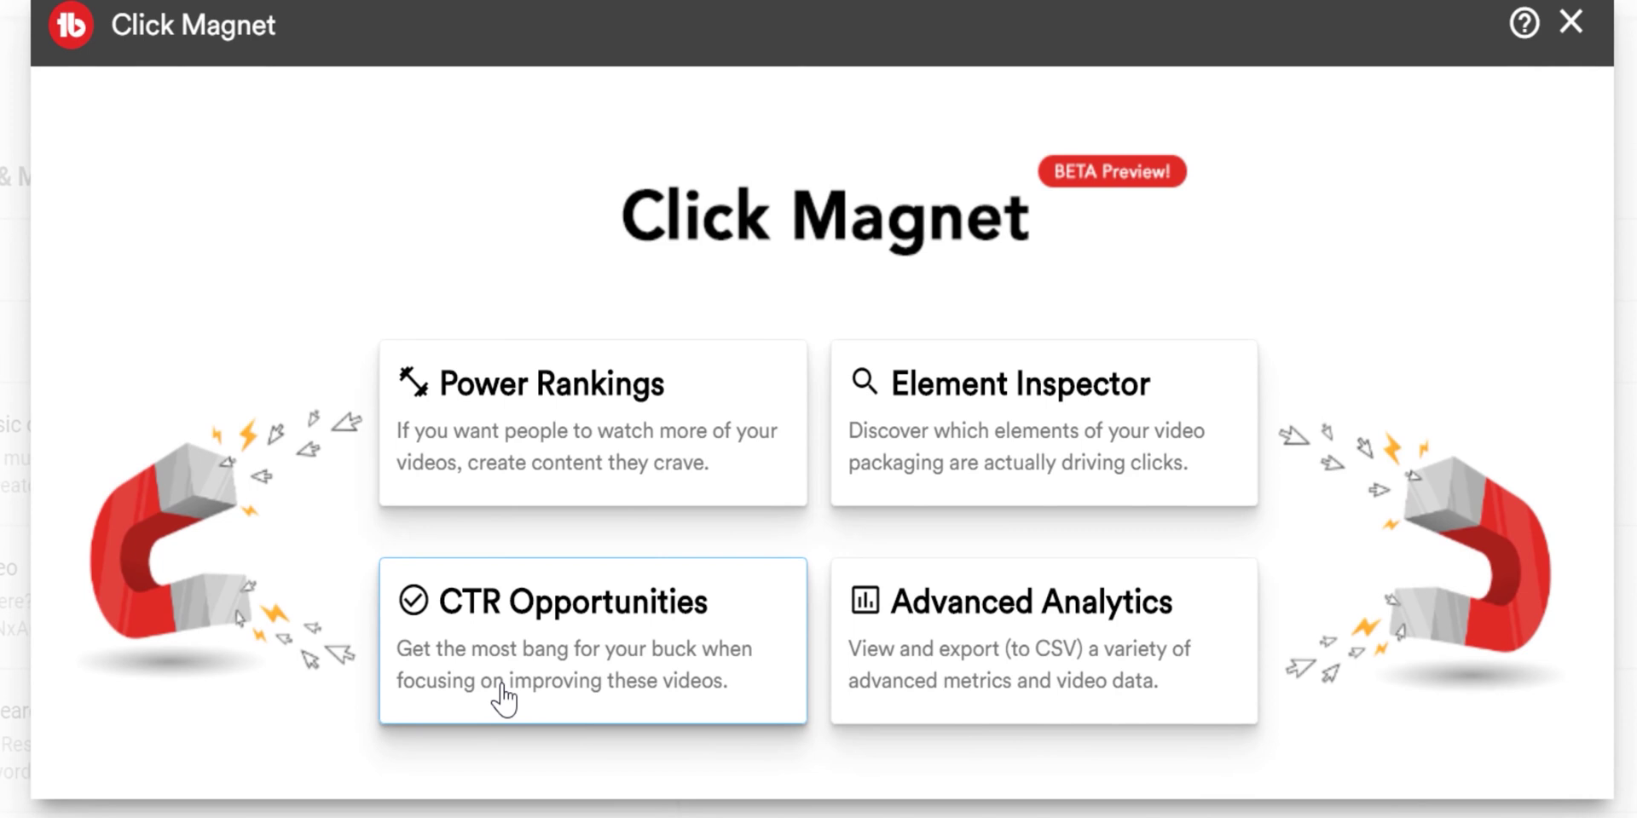
click(502, 697)
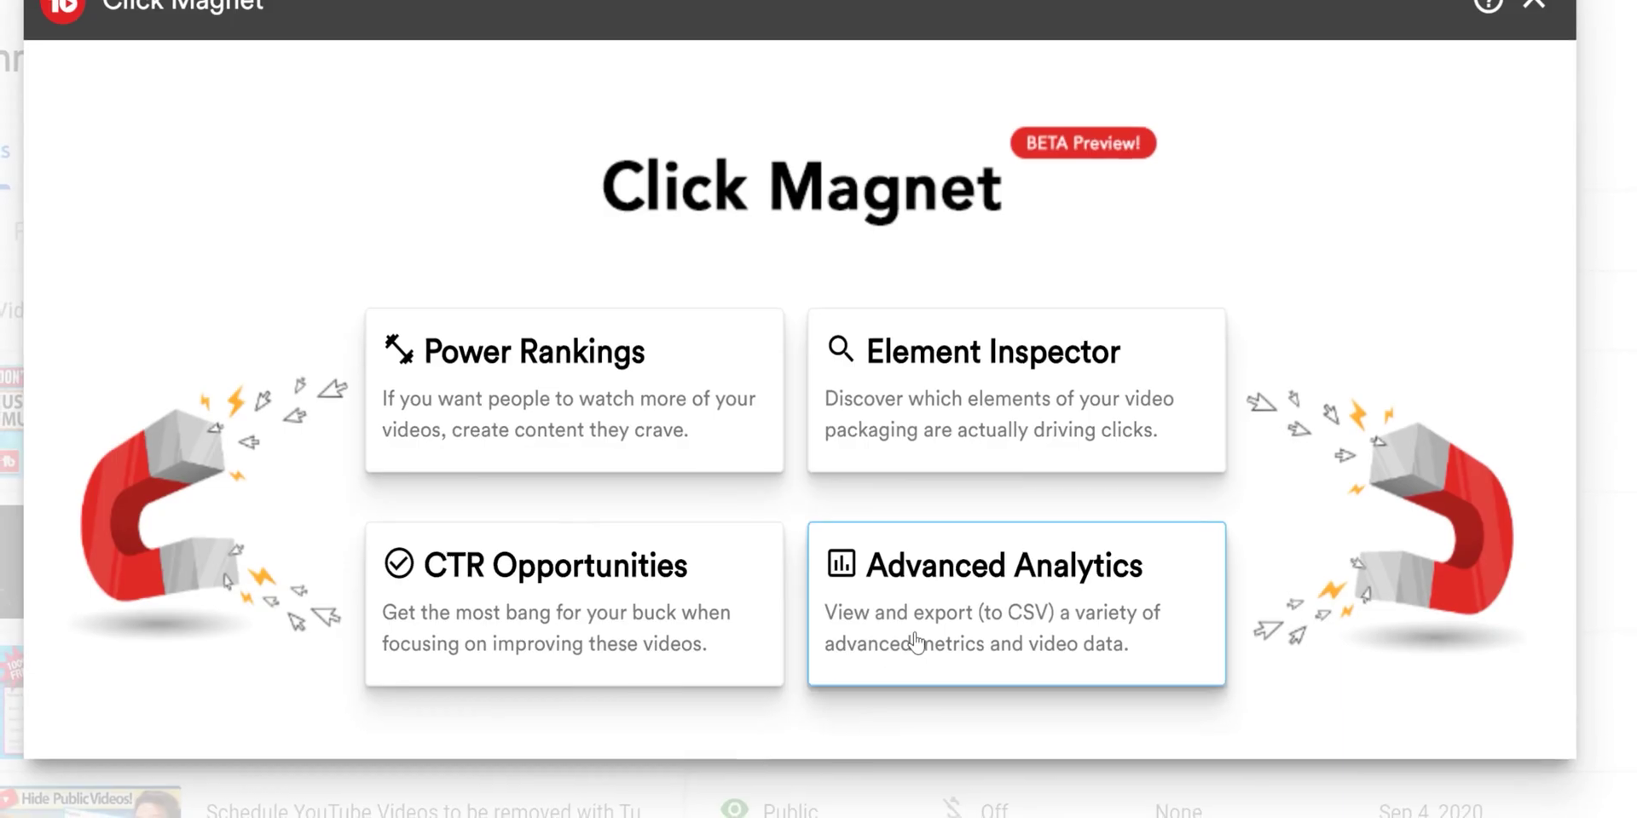
click(906, 657)
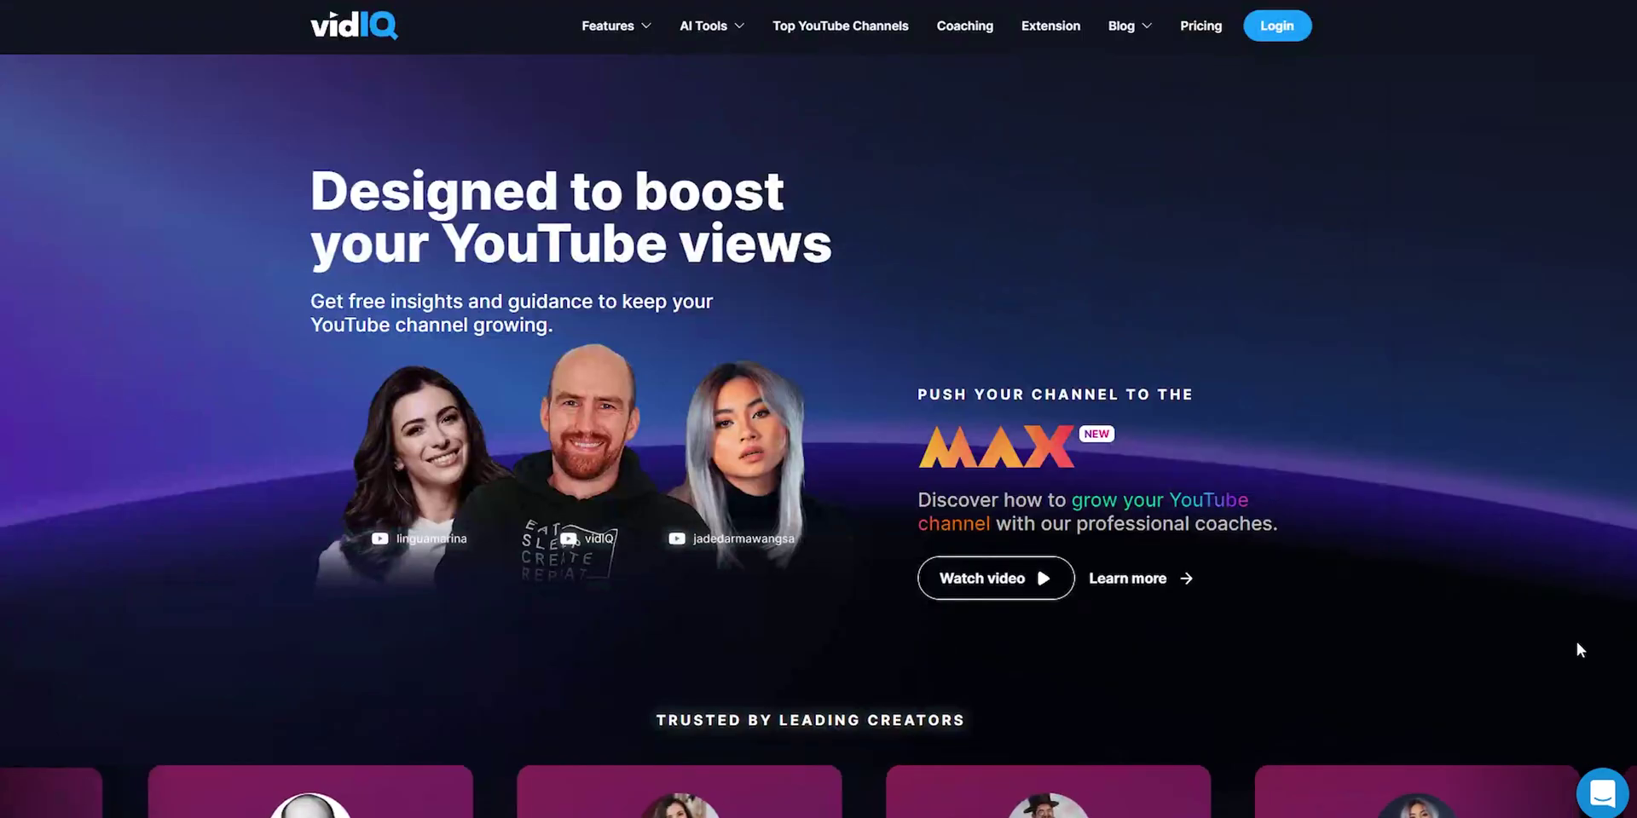
- Show the Features menu on the vidIQ homepage
mouse_move(645, 32)
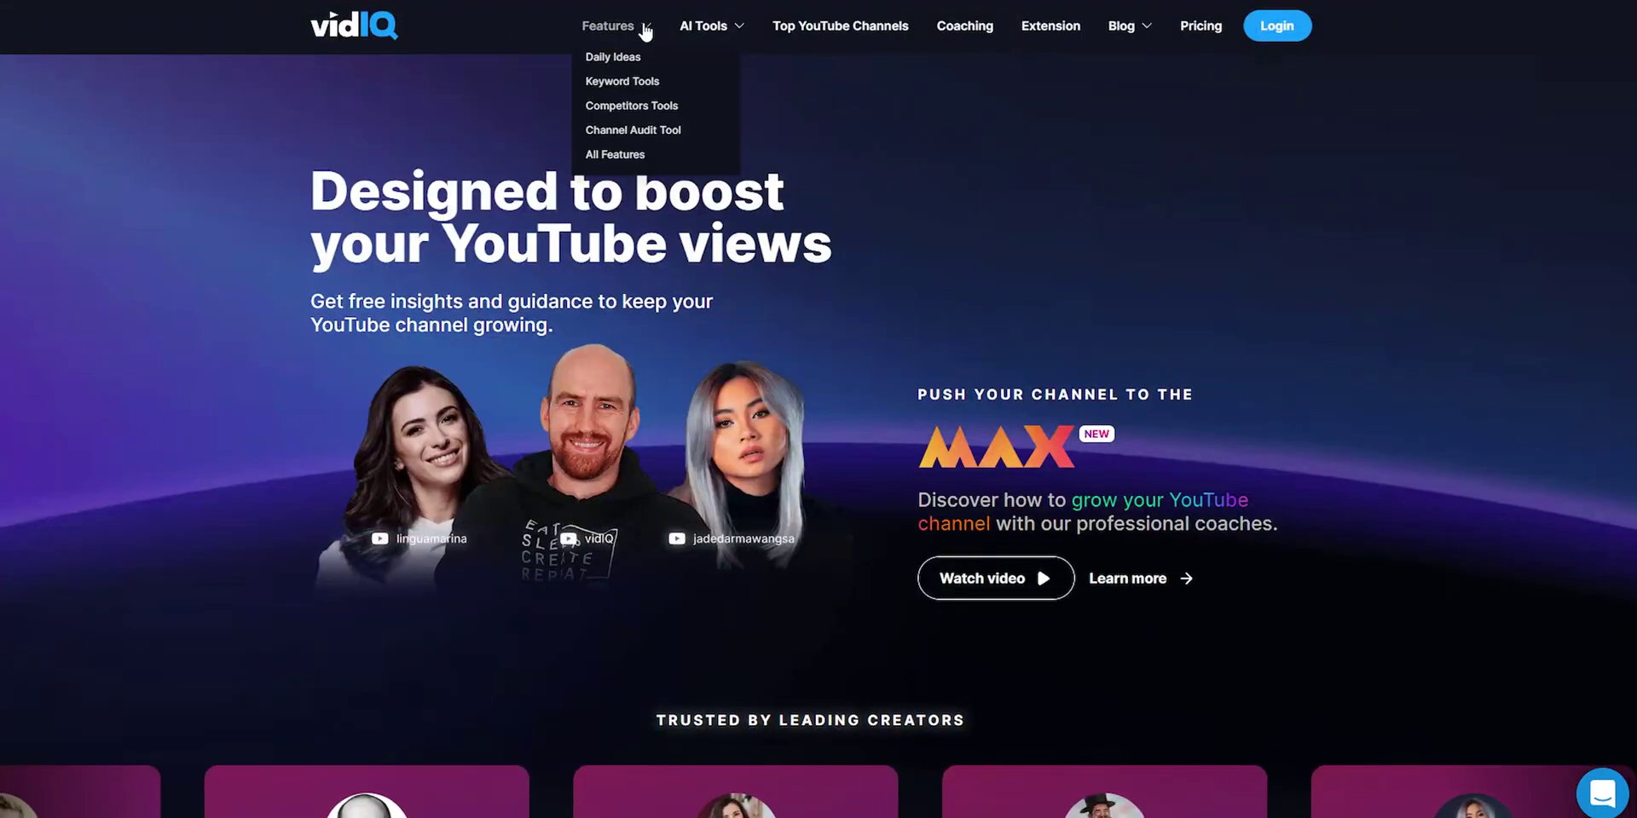